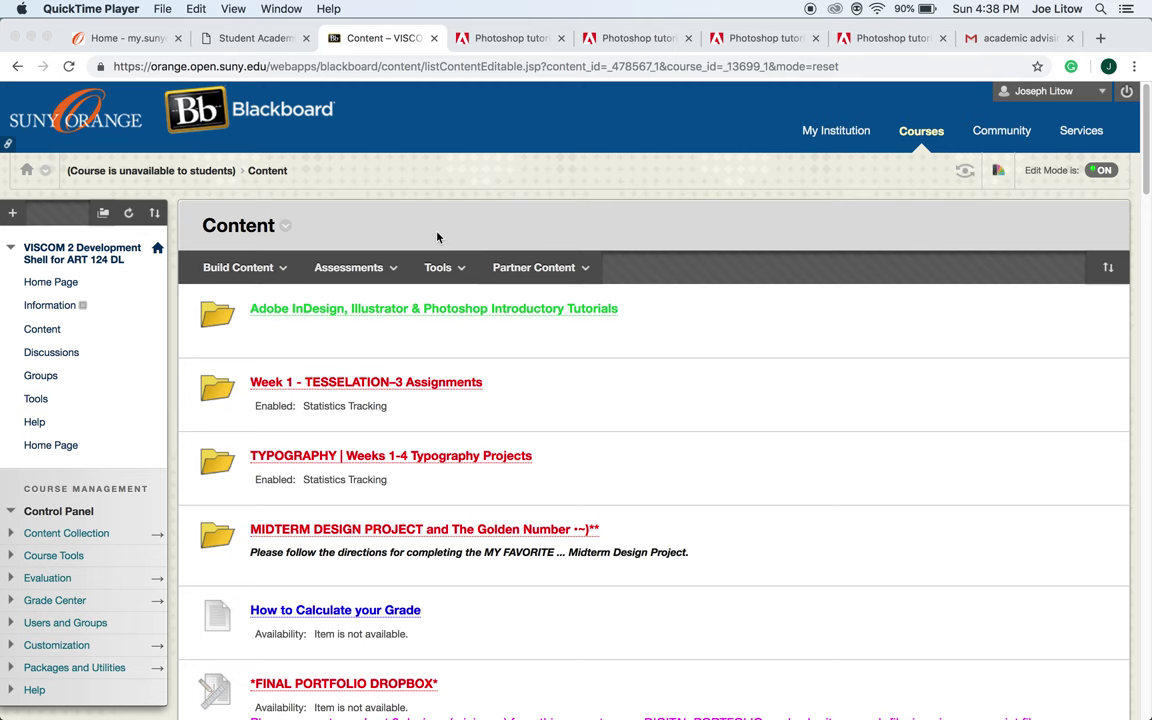
Bring Chrome forward and open the 'Adobe InDesign, Illustrator & Photoshop Introductory Tutorials' folder
click(519, 312)
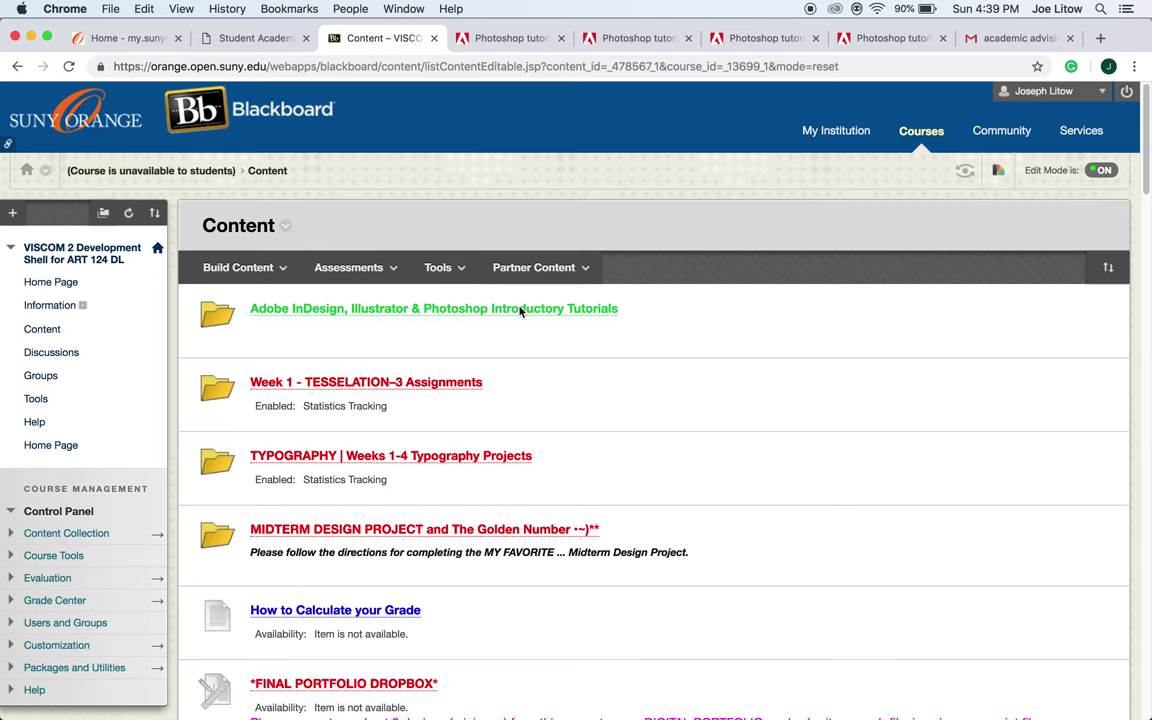
click(520, 310)
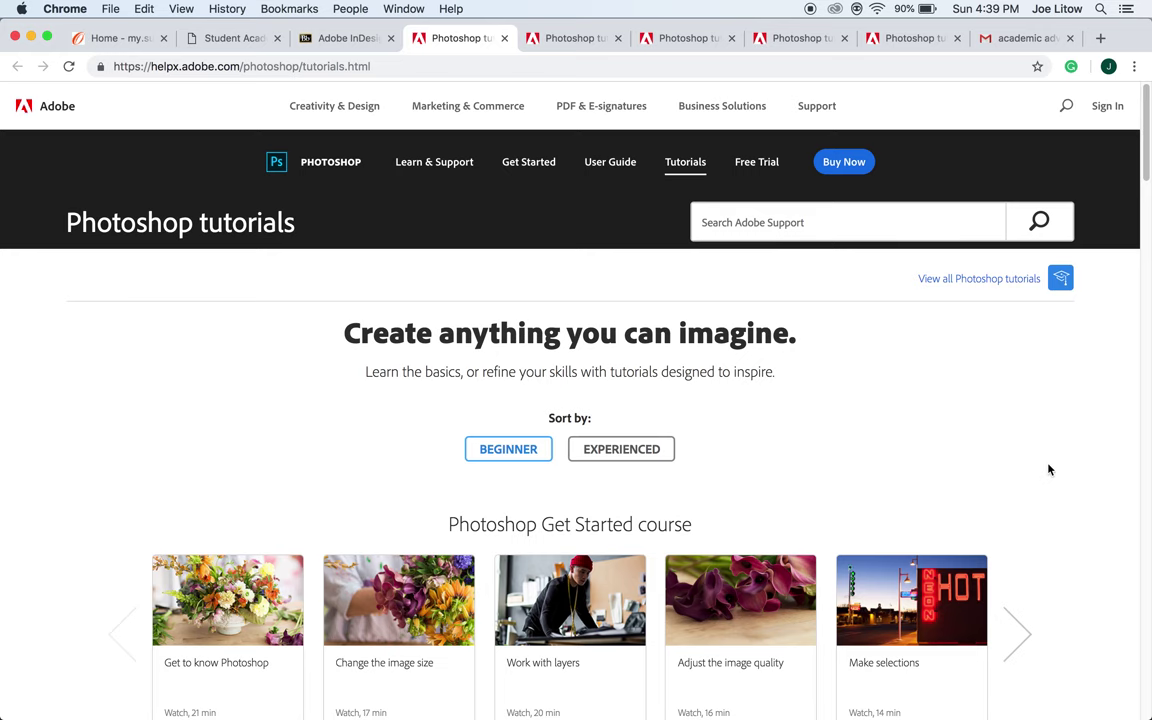
Scroll the Adobe HelpX Photoshop tutorials, then go back to the Blackboard tutorials folder tab
scroll(1048, 469, down, 1)
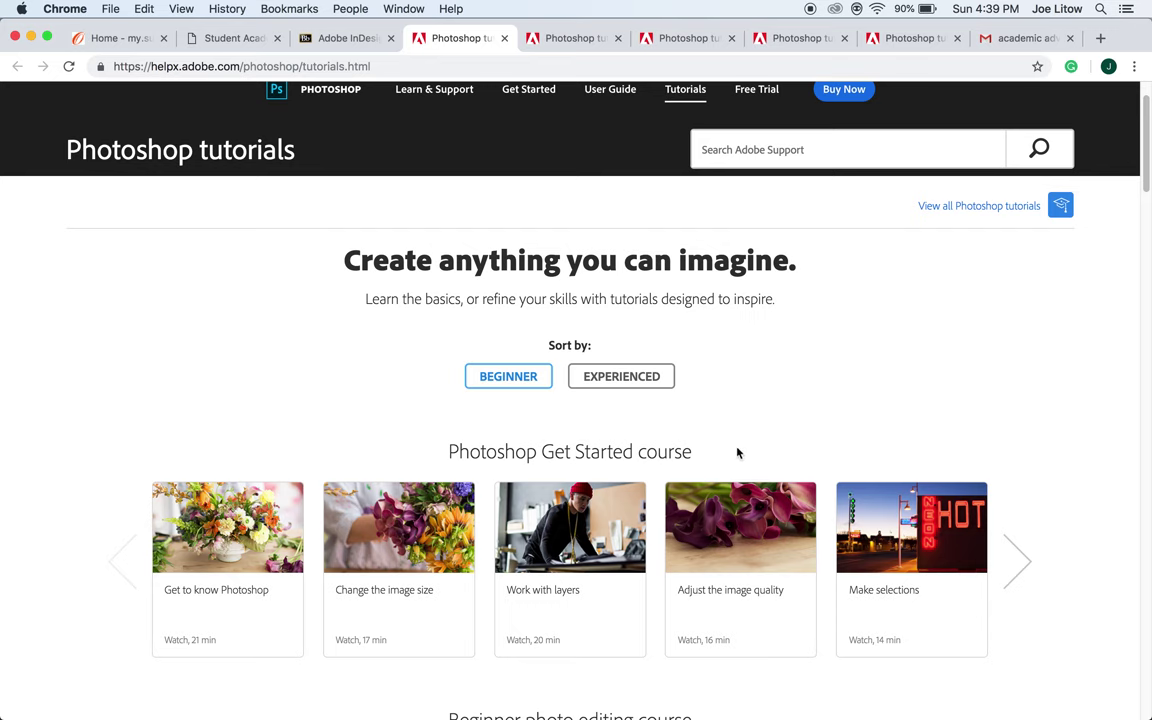
click(329, 37)
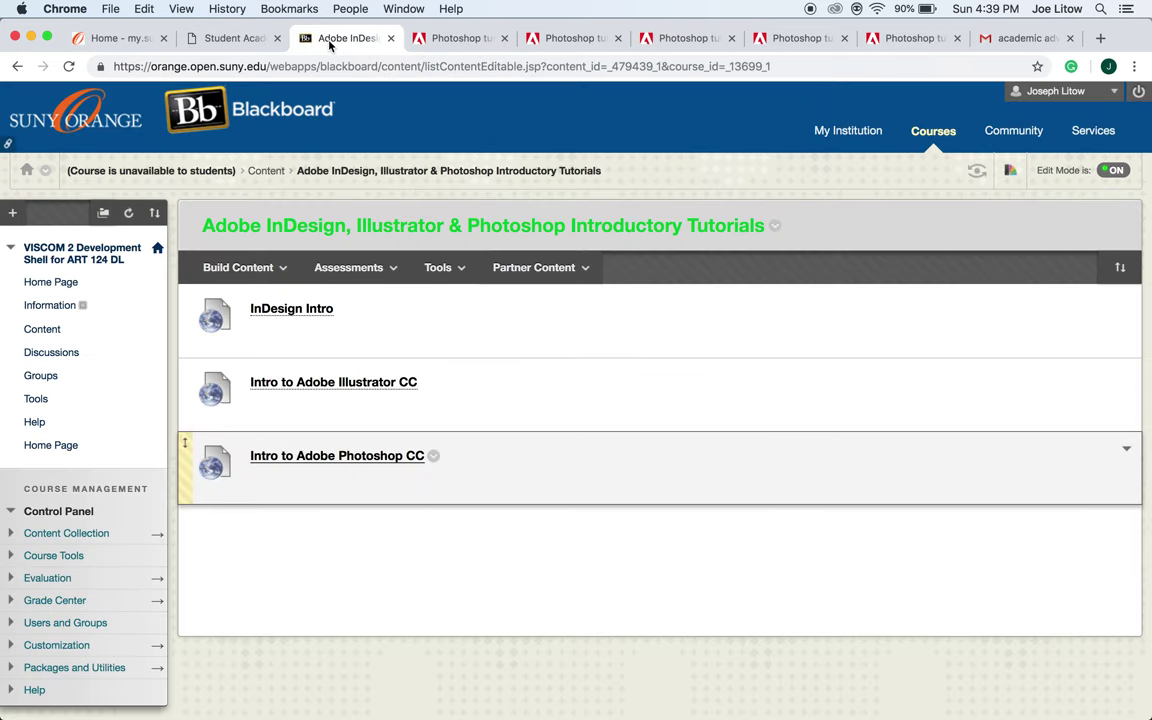
Open 'MIDTERM DESIGN PROJECT and The Golden Number' from Content and scroll through its items
click(47, 330)
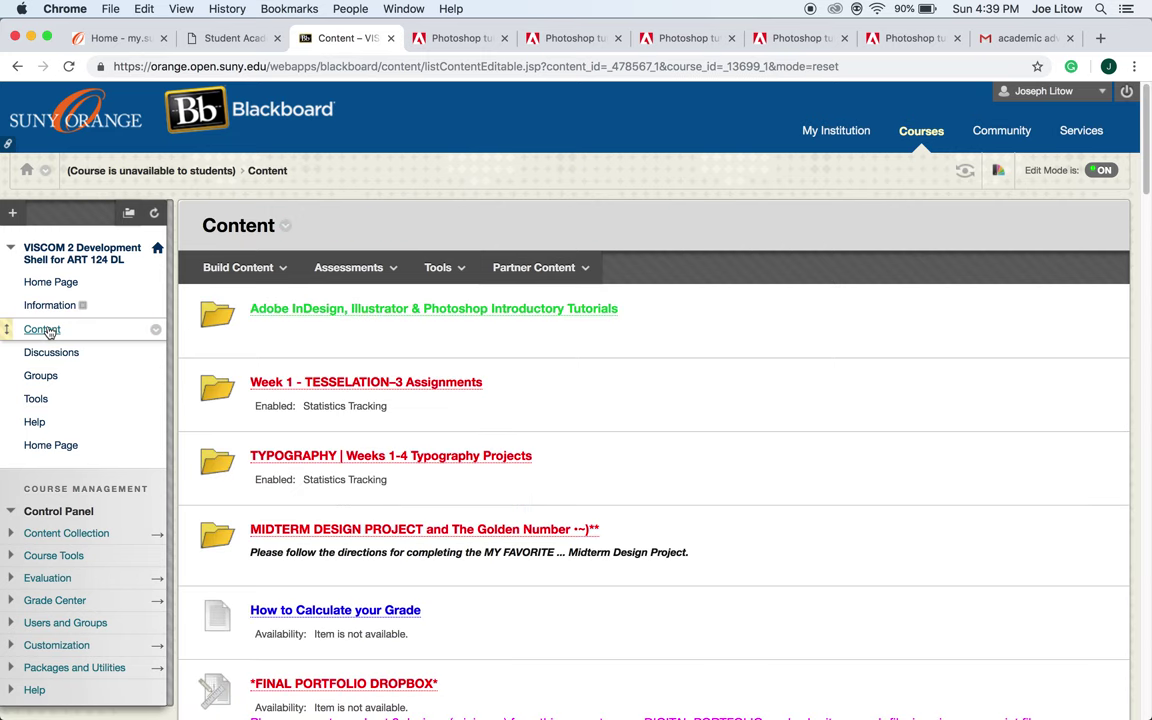
click(338, 531)
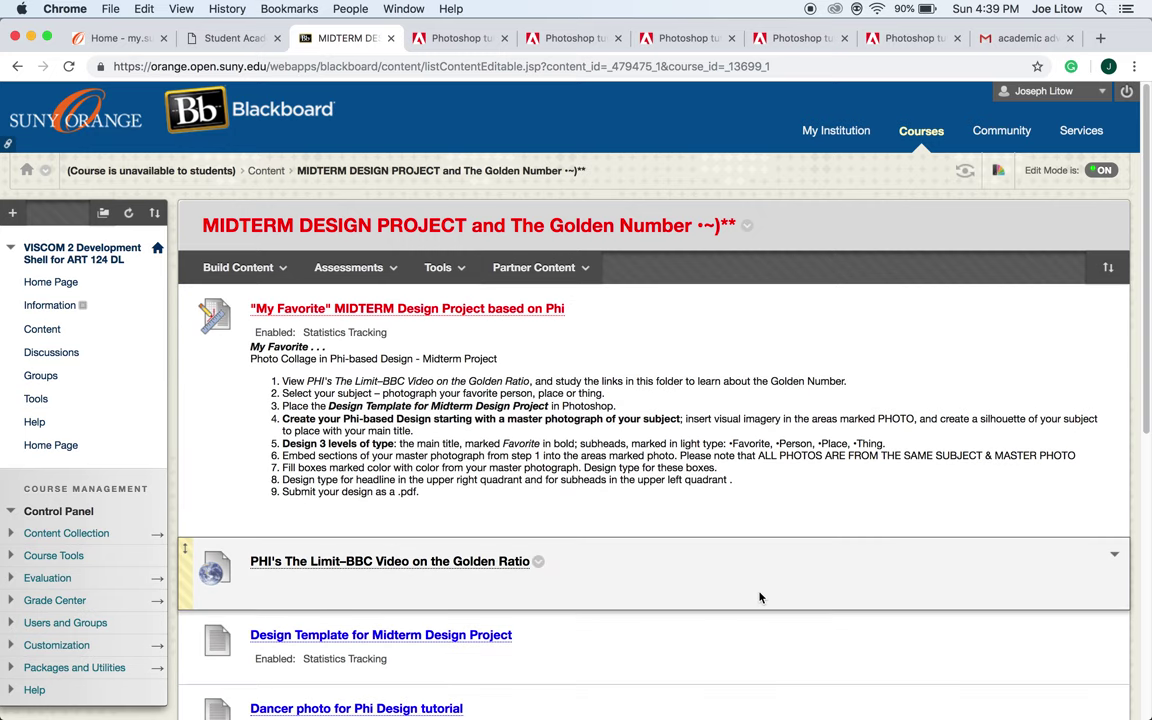
scroll(760, 596, down, 2)
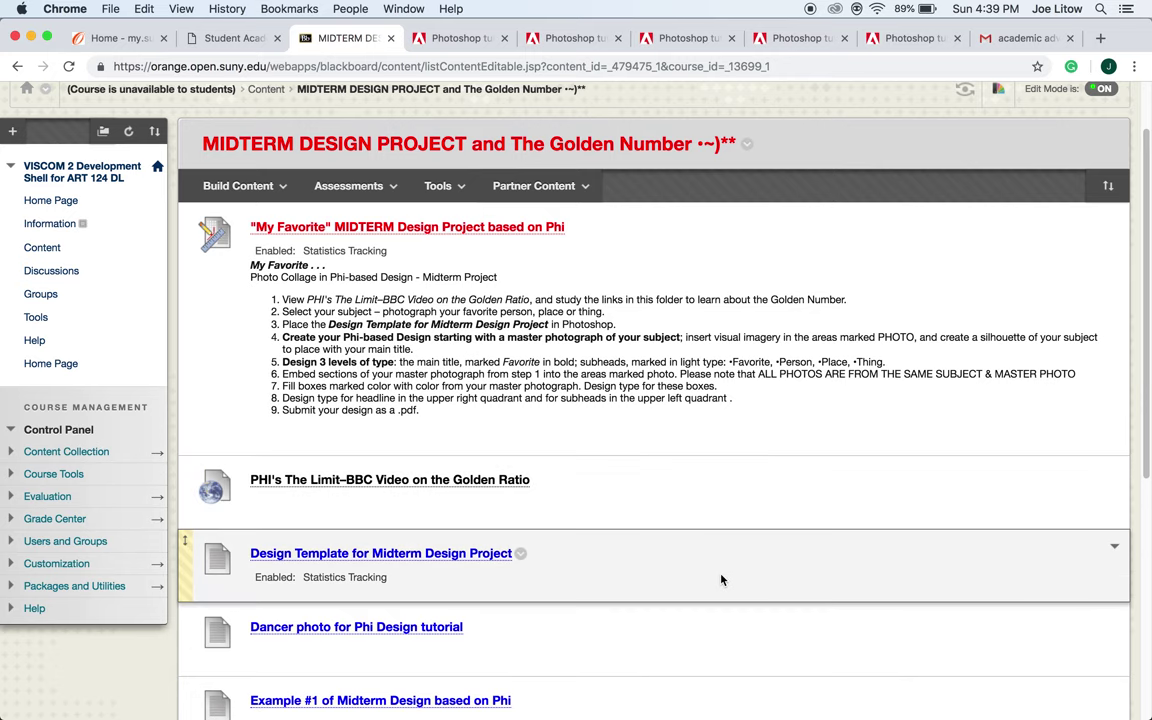
scroll(721, 579, down, 5)
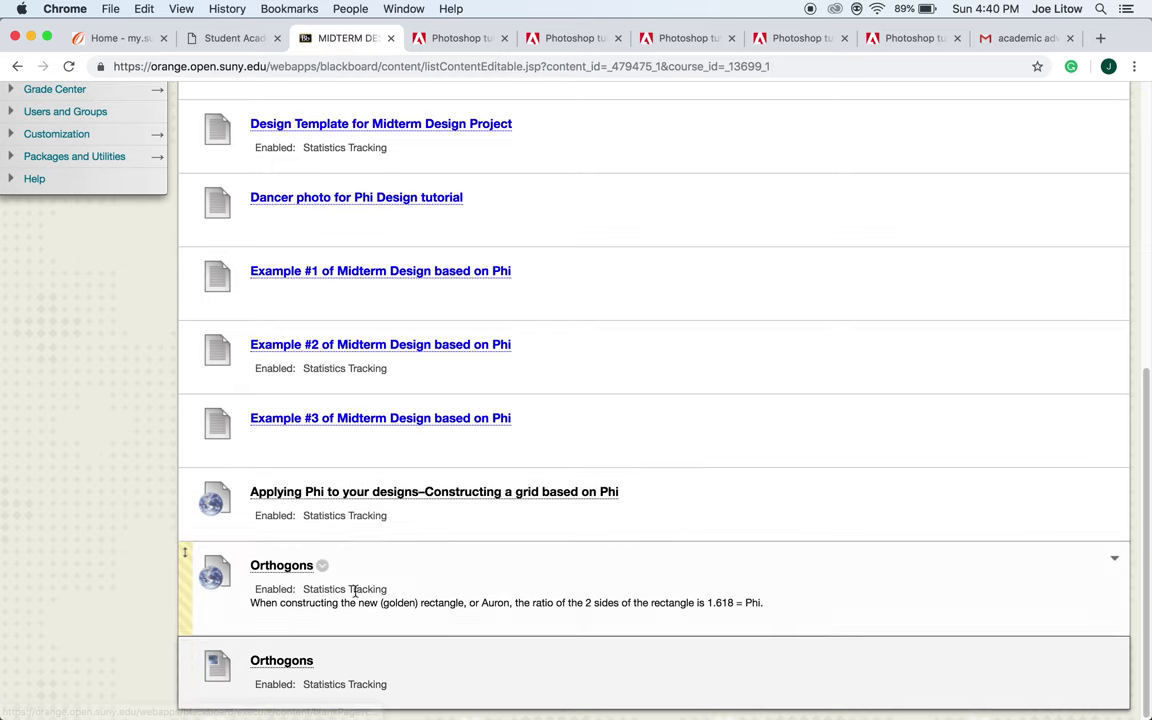
scroll(618, 455, up, 1)
scroll(619, 452, up, 5)
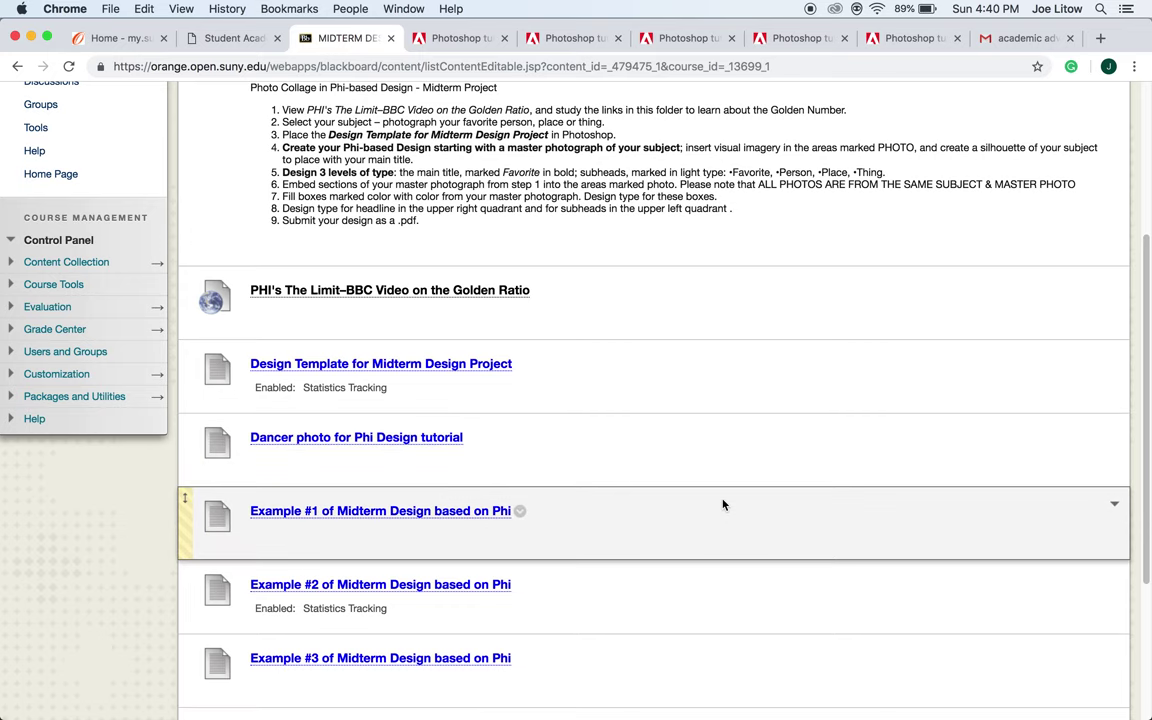
scroll(724, 503, down, 1)
scroll(724, 503, down, 4)
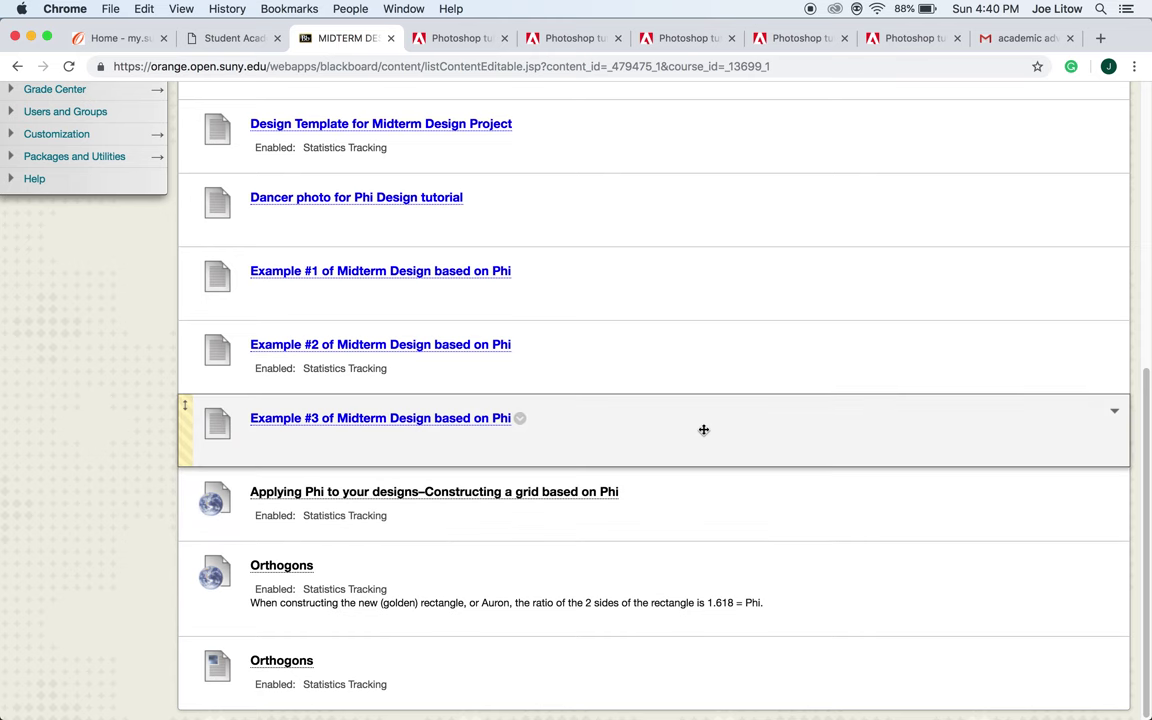
Open 'Example #1 of Midterm Design based on Phi', the Matcha collage, then return to the folder
click(370, 270)
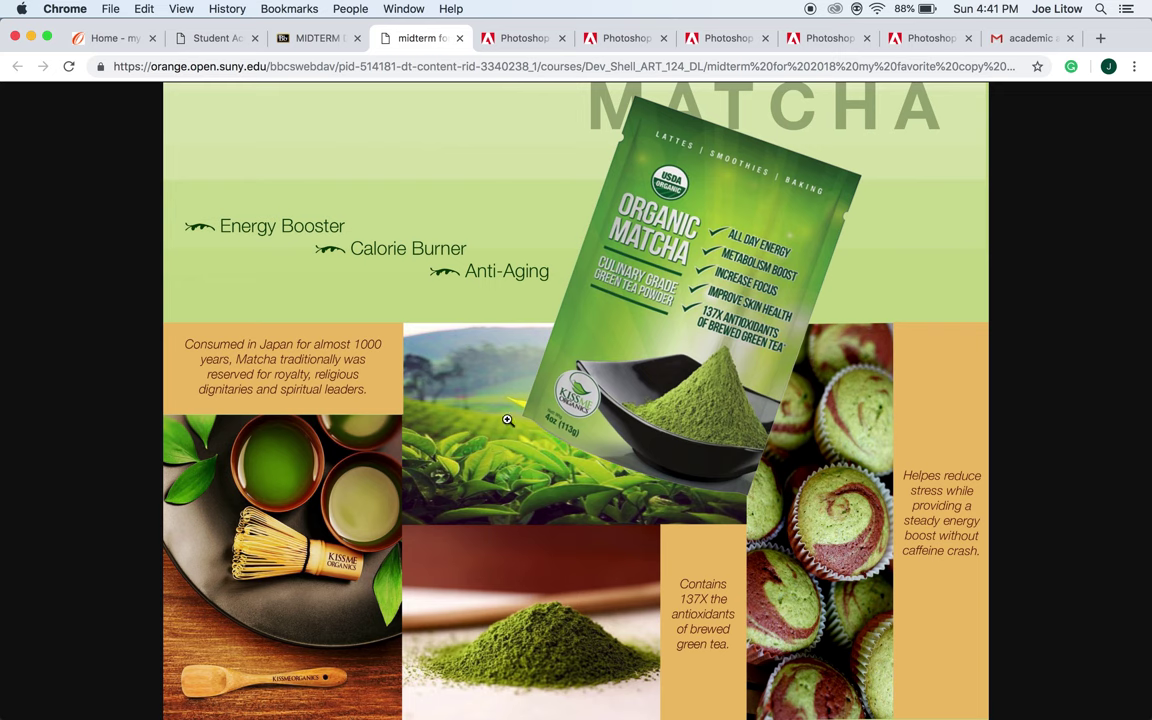
click(310, 38)
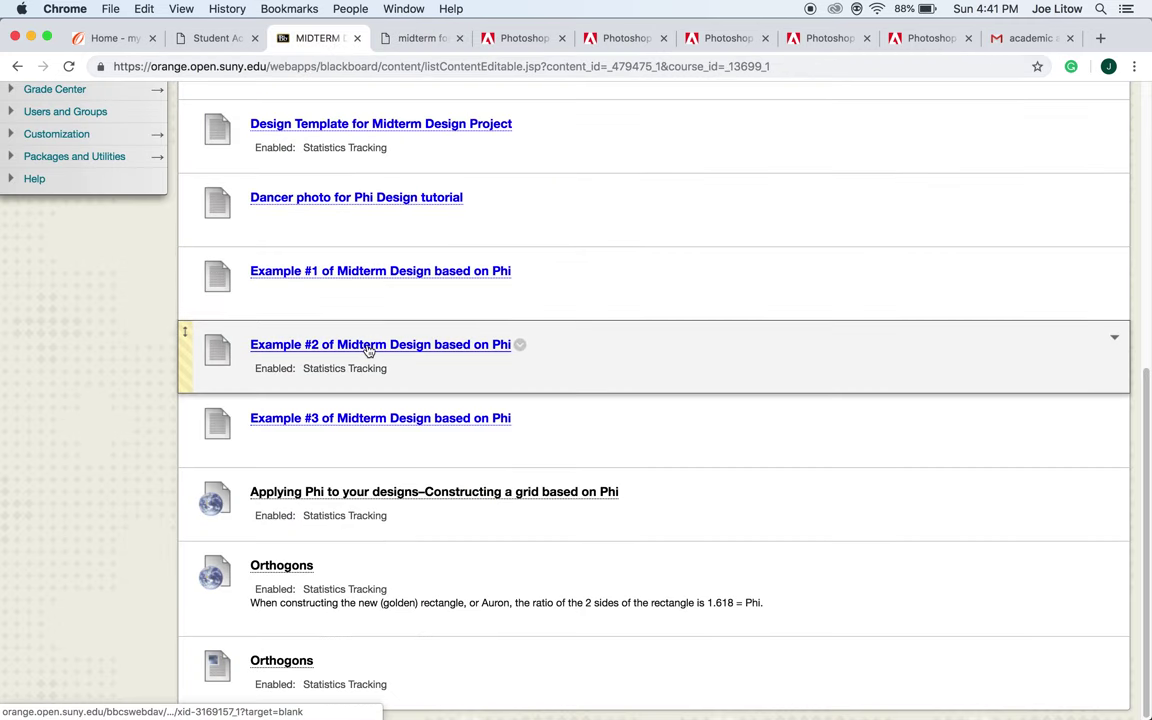
Open 'Example #2 of Midterm Design based on Phi', the whiskey collage MY_Favorite.jpg
click(366, 345)
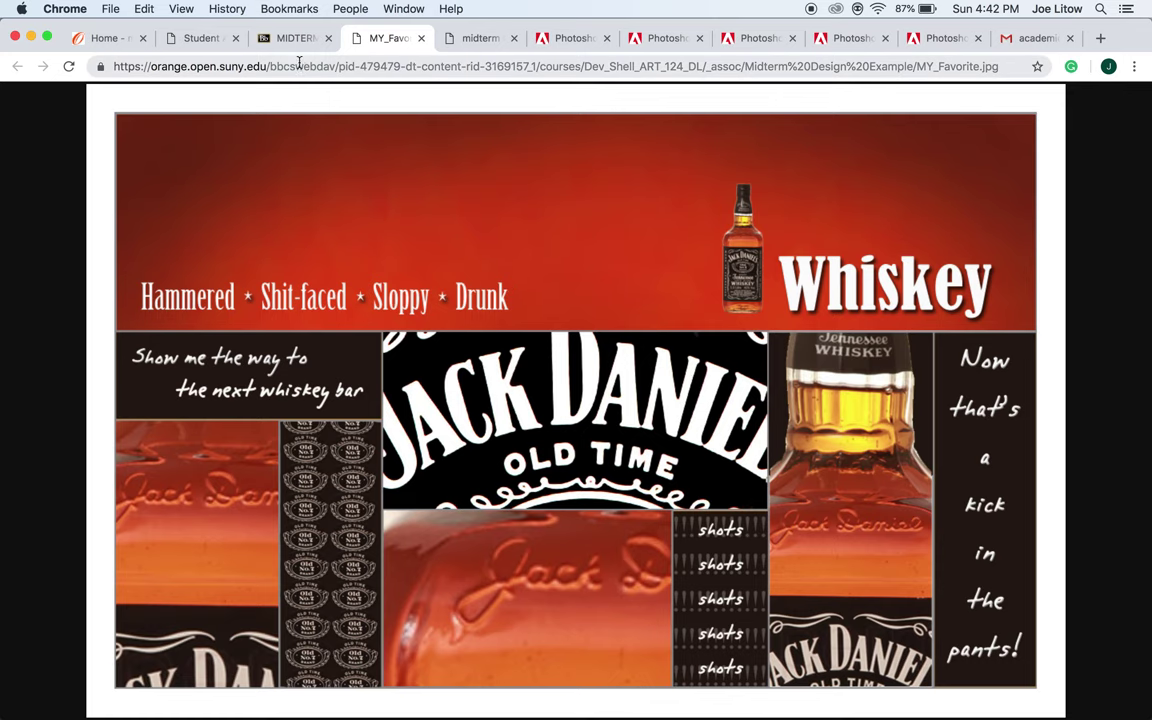
View the Example #3 peacock collage, then return to the midterm item list and scroll up
click(262, 38)
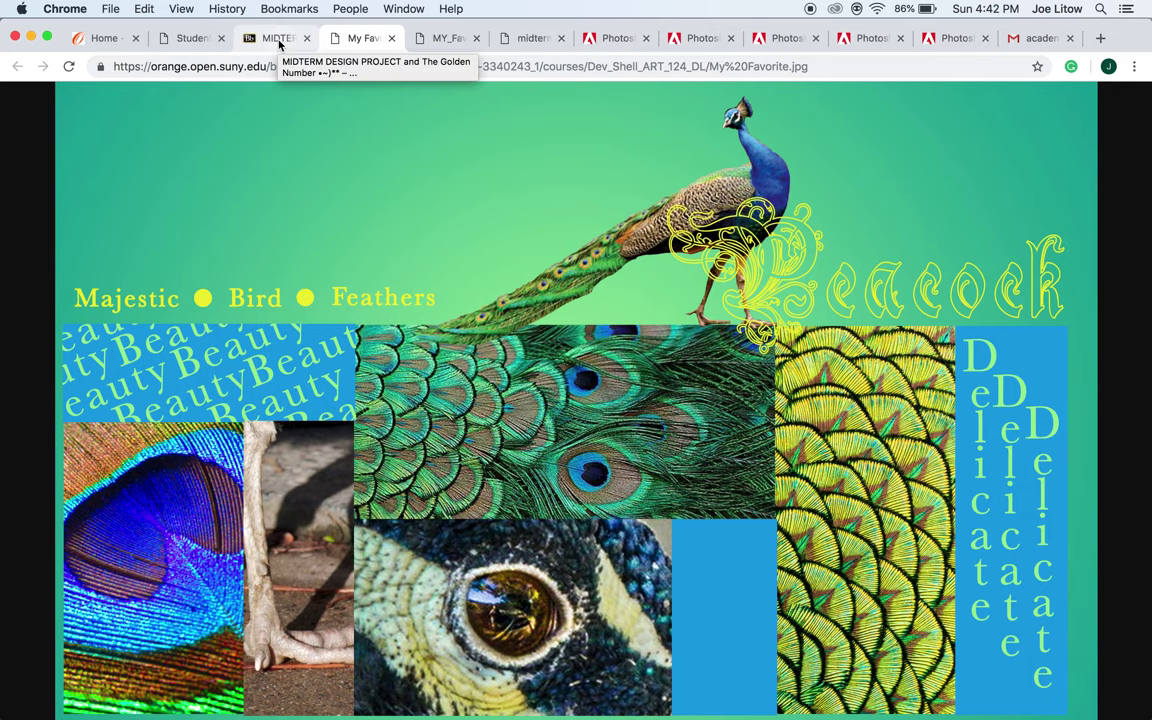
click(279, 40)
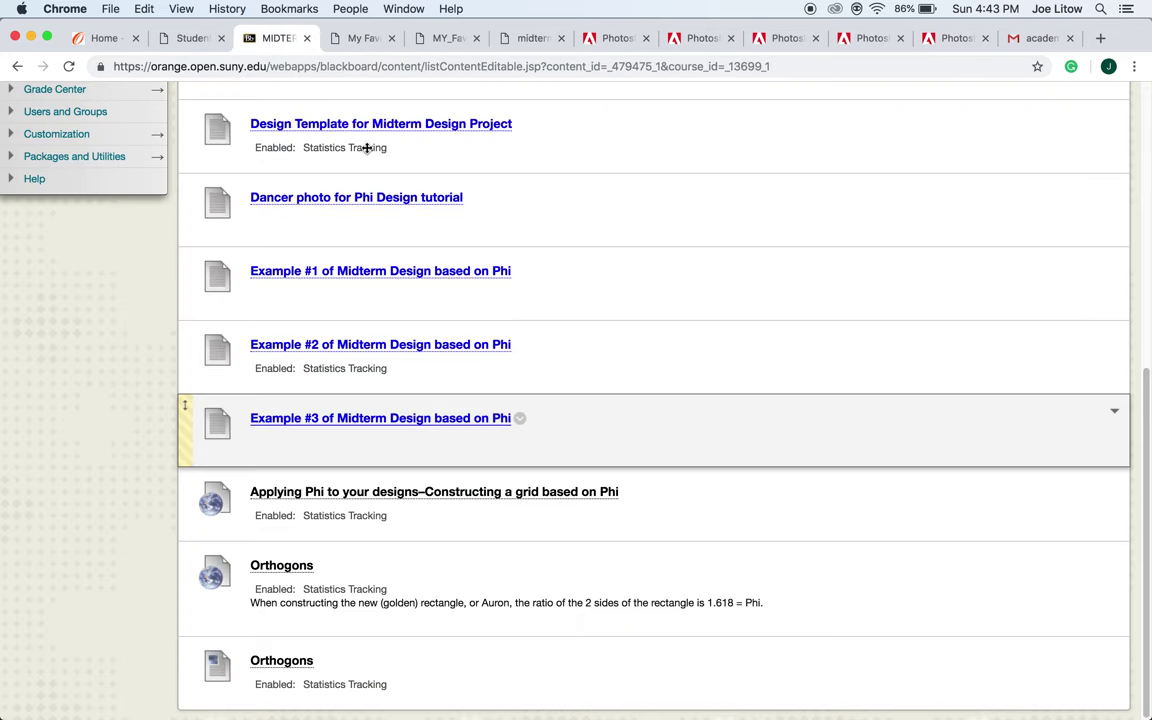
scroll(561, 356, up, 2)
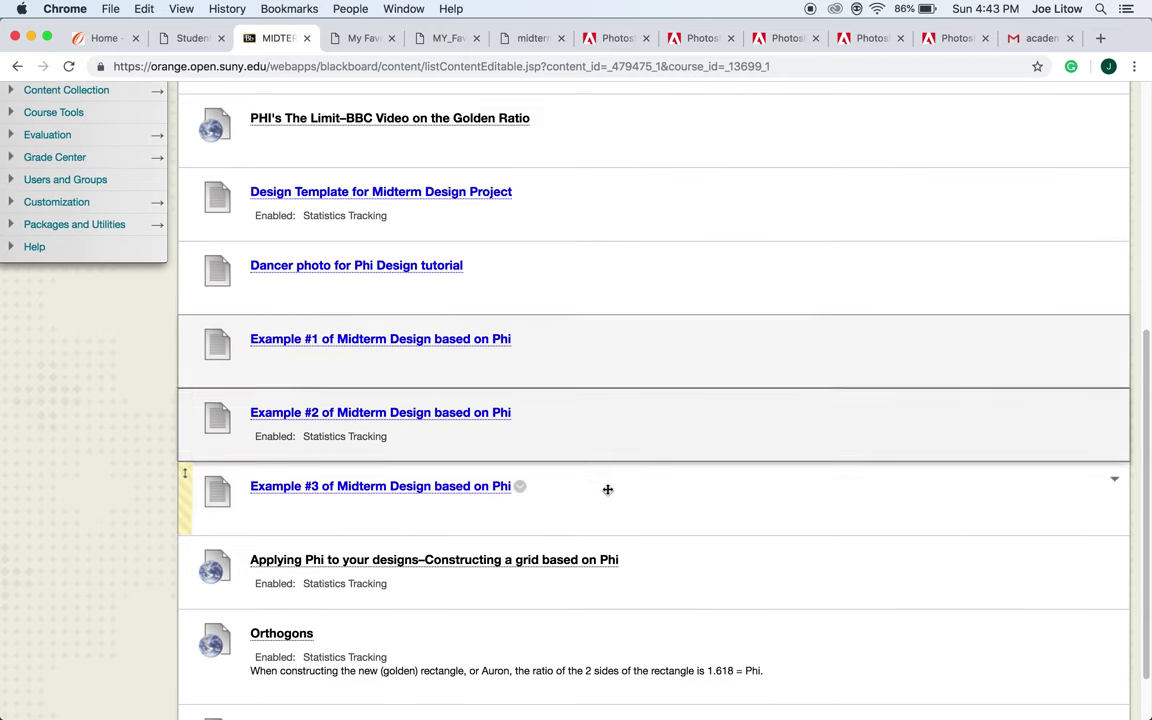
Switch to Photoshop and create a new 17 × 11 inch Print document at 150 ppi
mouse_move(697, 697)
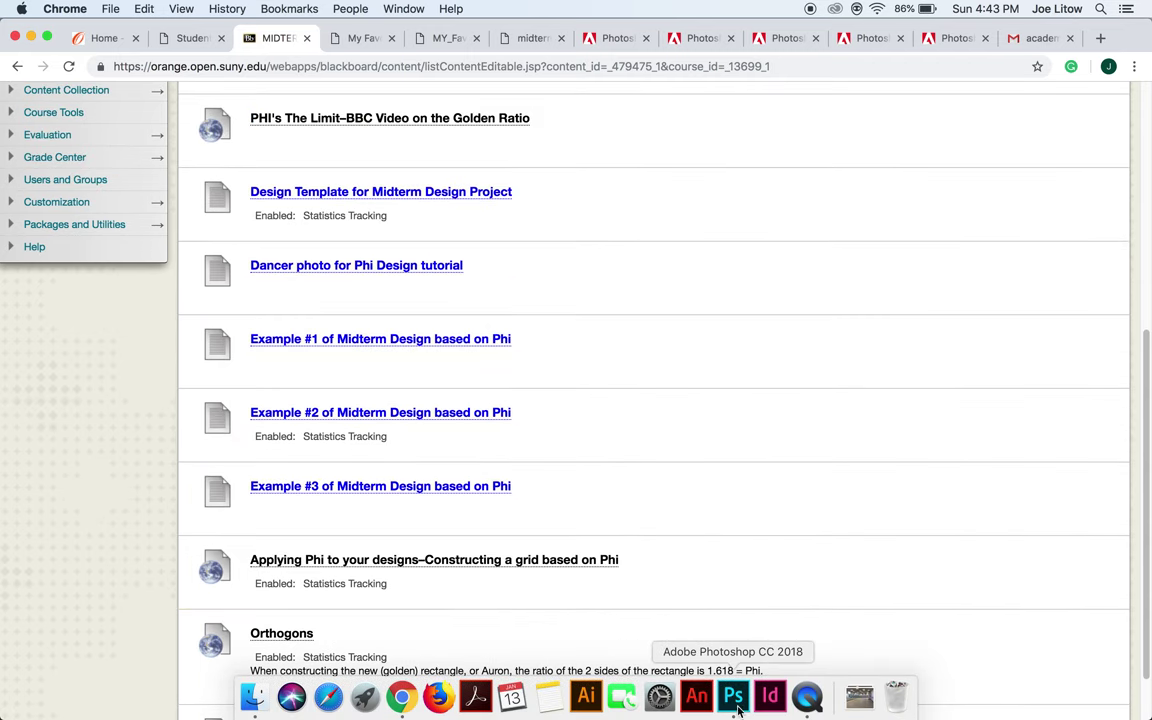
click(733, 697)
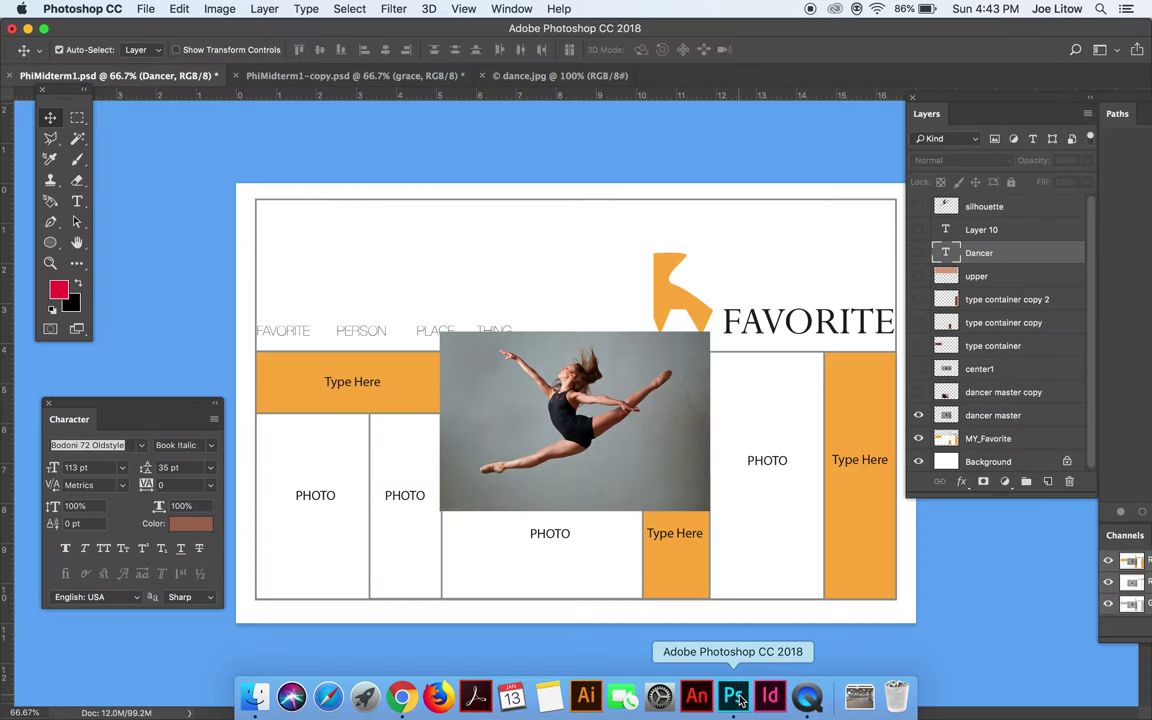
click(146, 9)
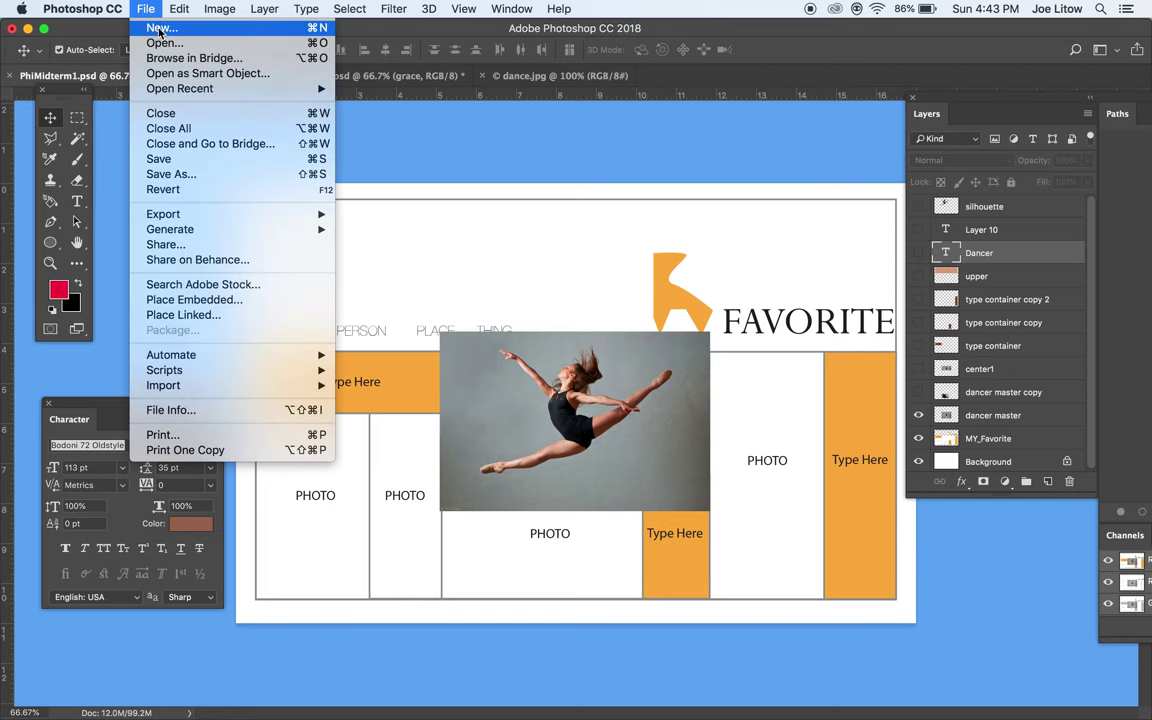
click(155, 28)
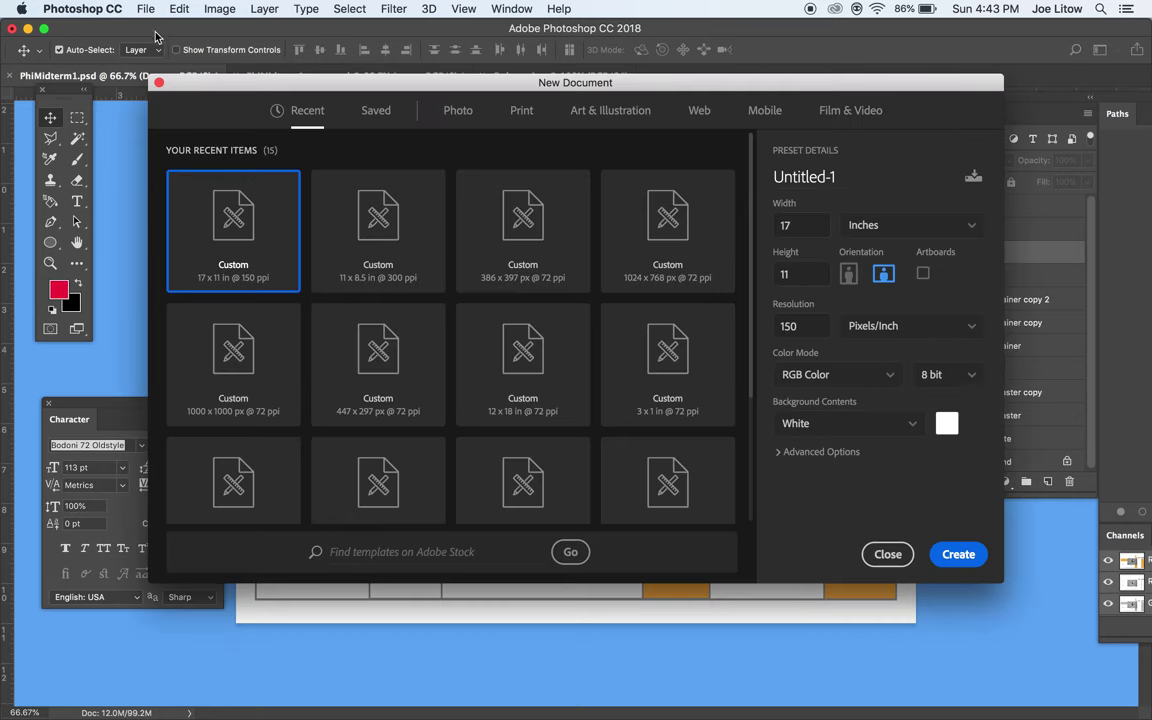
click(521, 112)
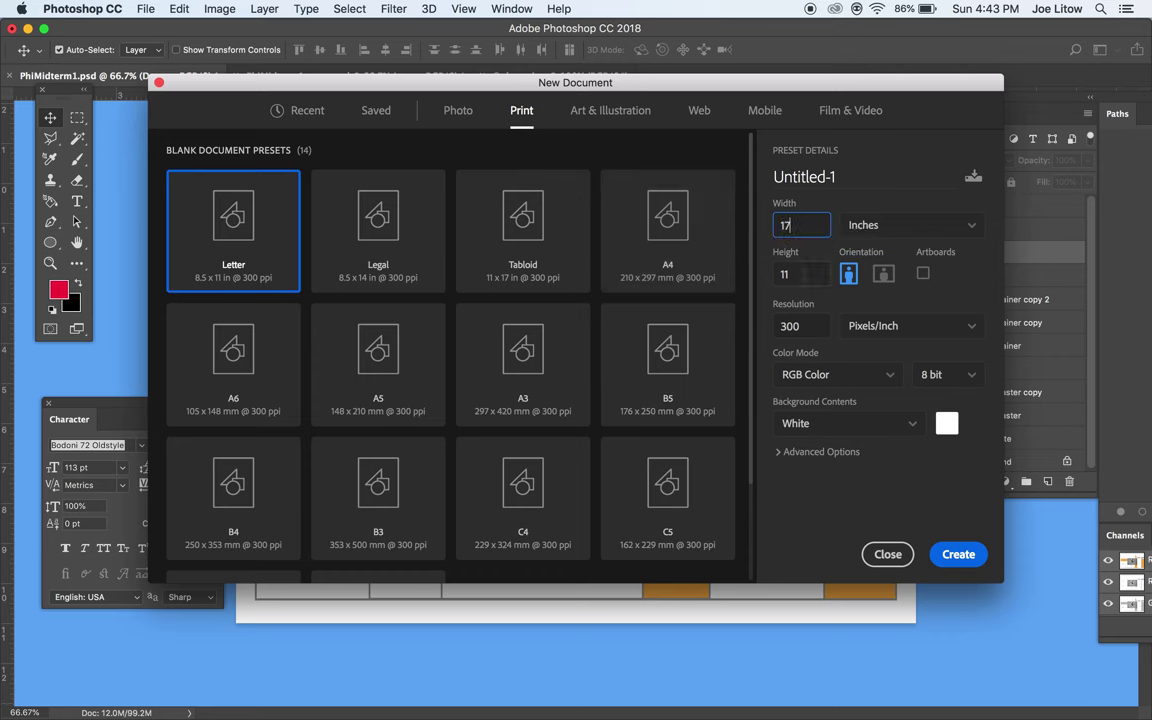
click(795, 326)
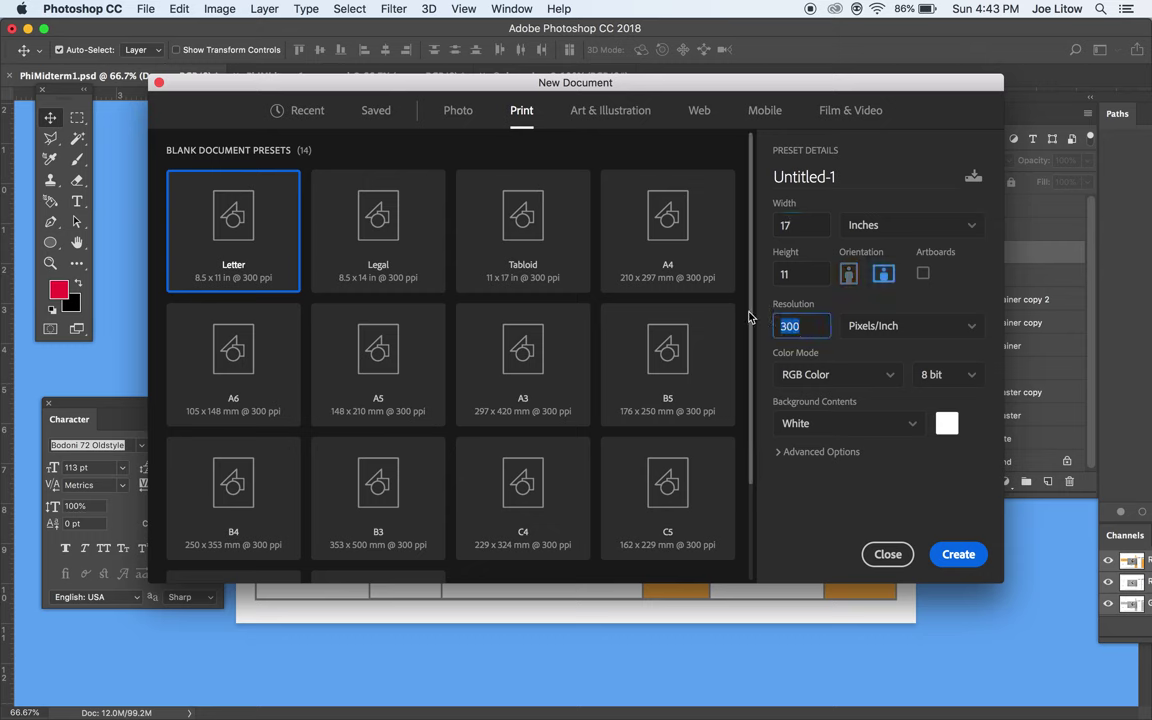
text(150)
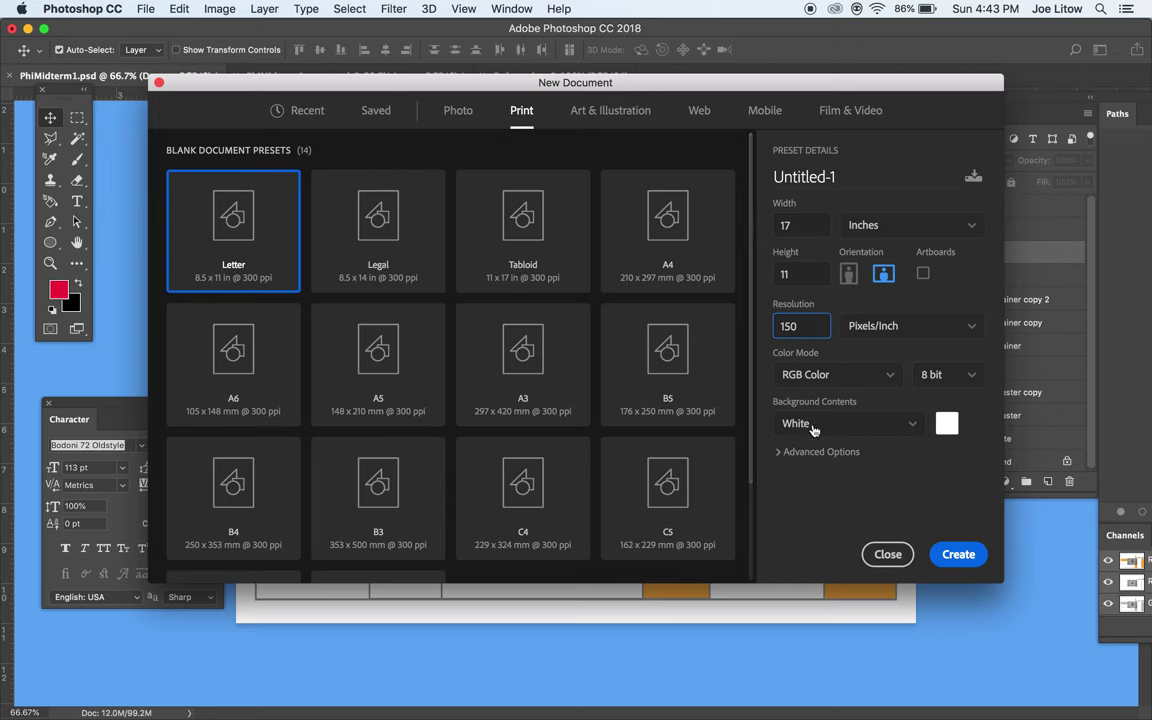
click(958, 555)
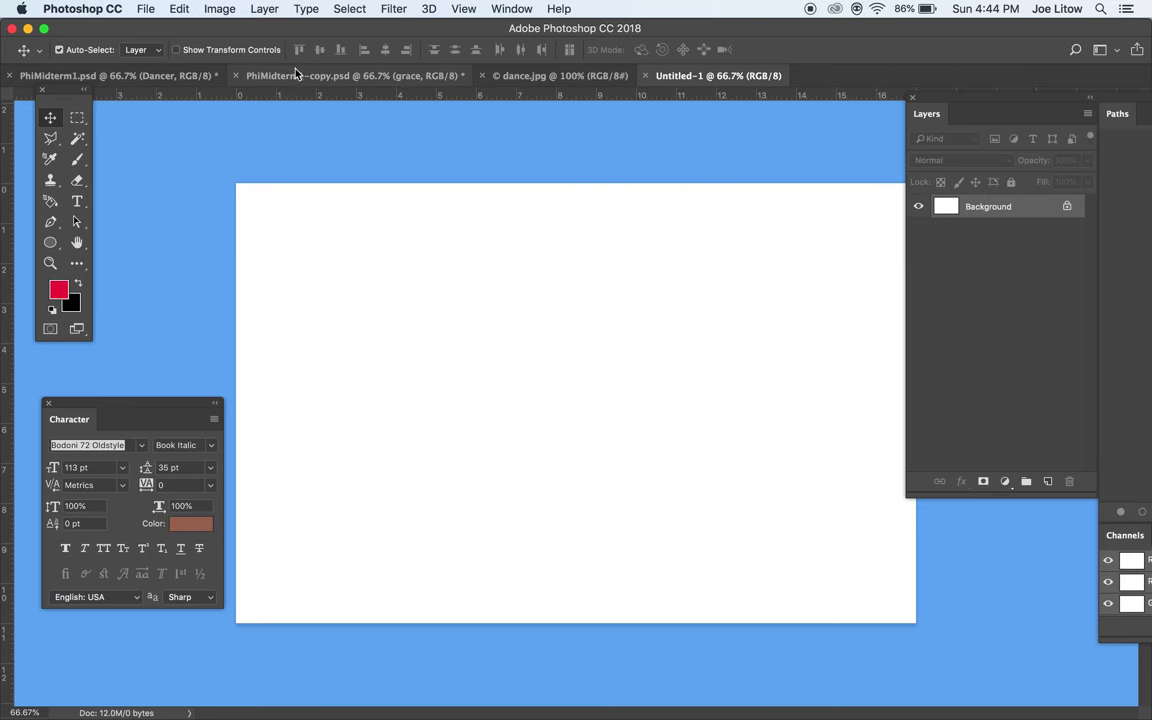
Start File > Place Embedded and select MY_Favorite.pdf in the Desktop folder
click(147, 10)
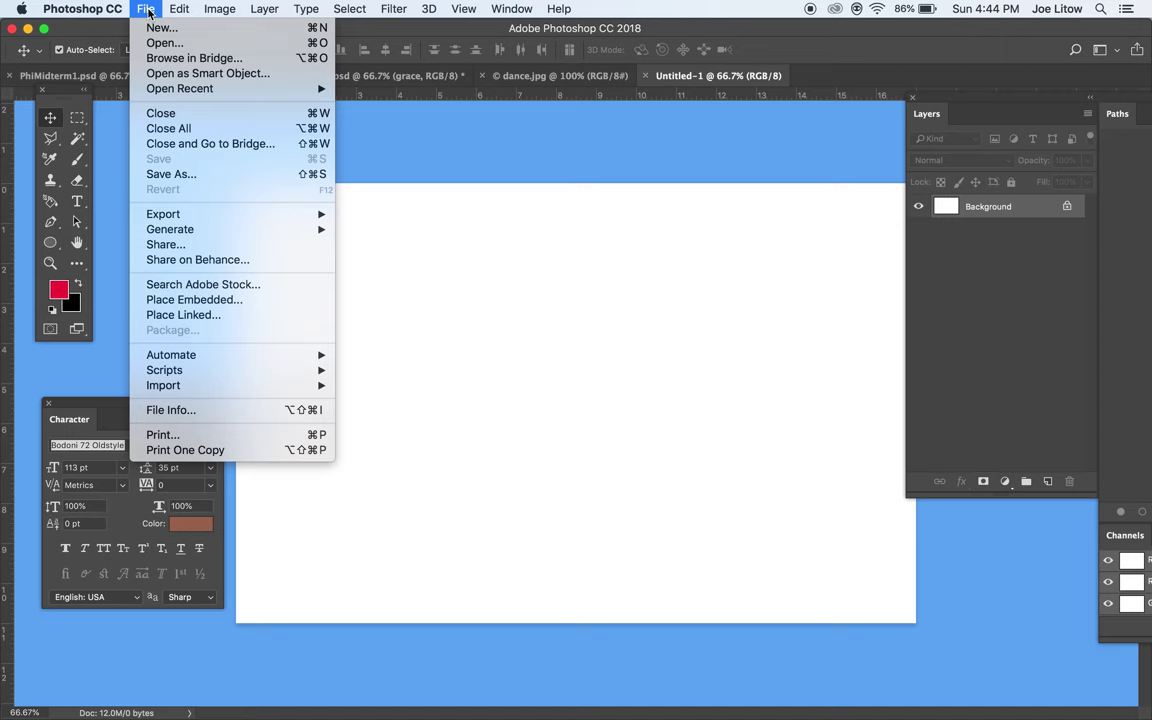
click(208, 301)
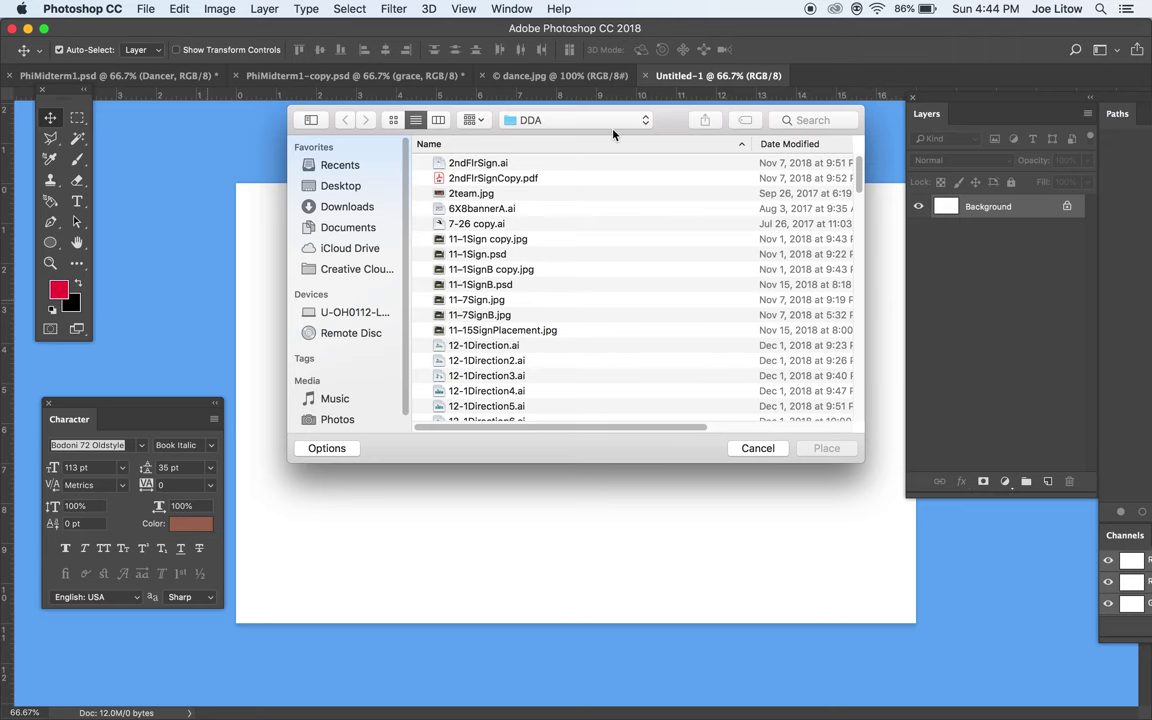
click(605, 121)
click(561, 138)
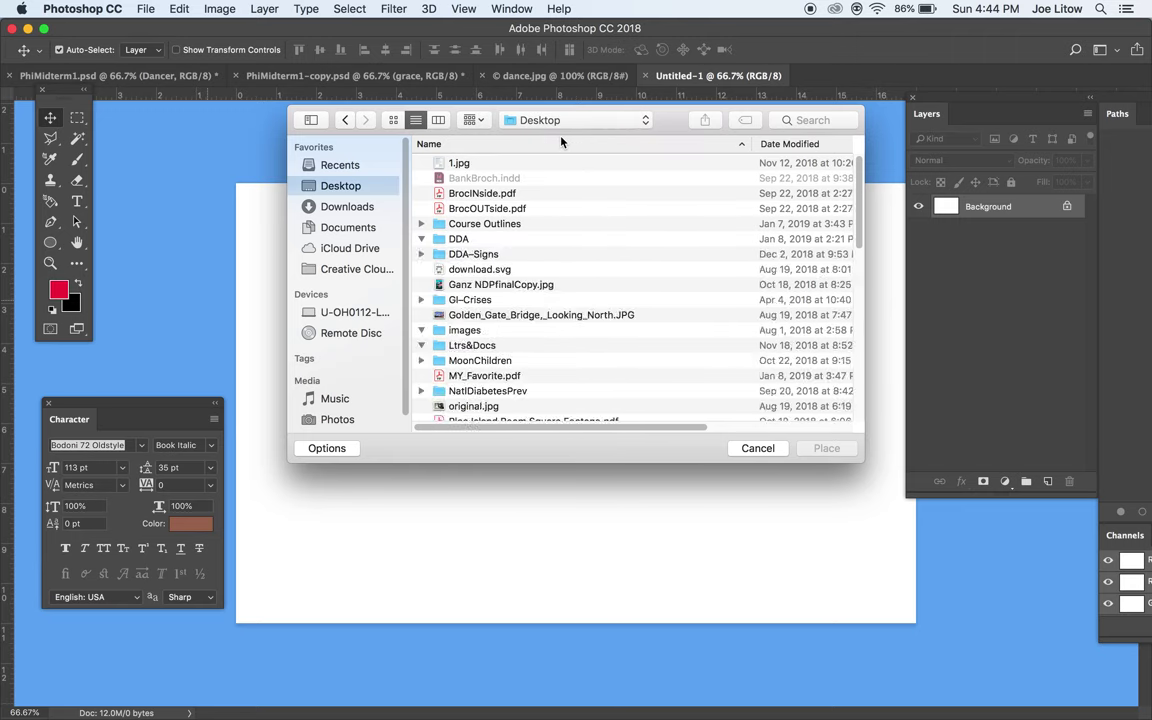
scroll(706, 322, down, 15)
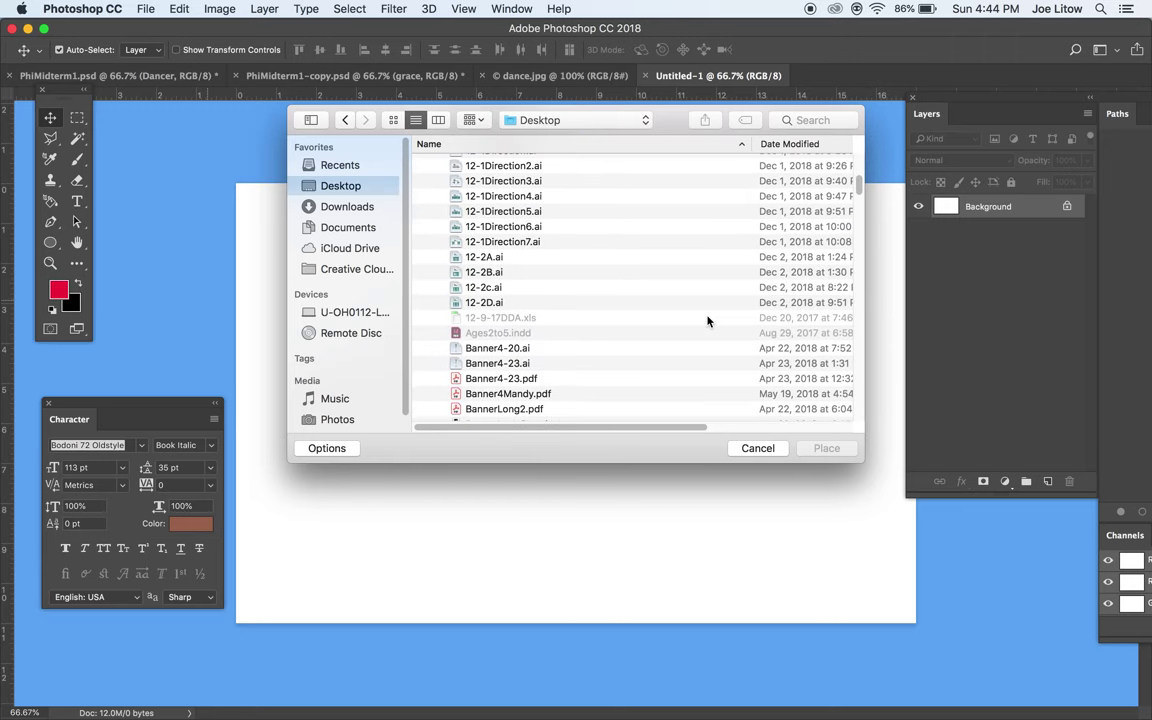
scroll(709, 318, down, 10)
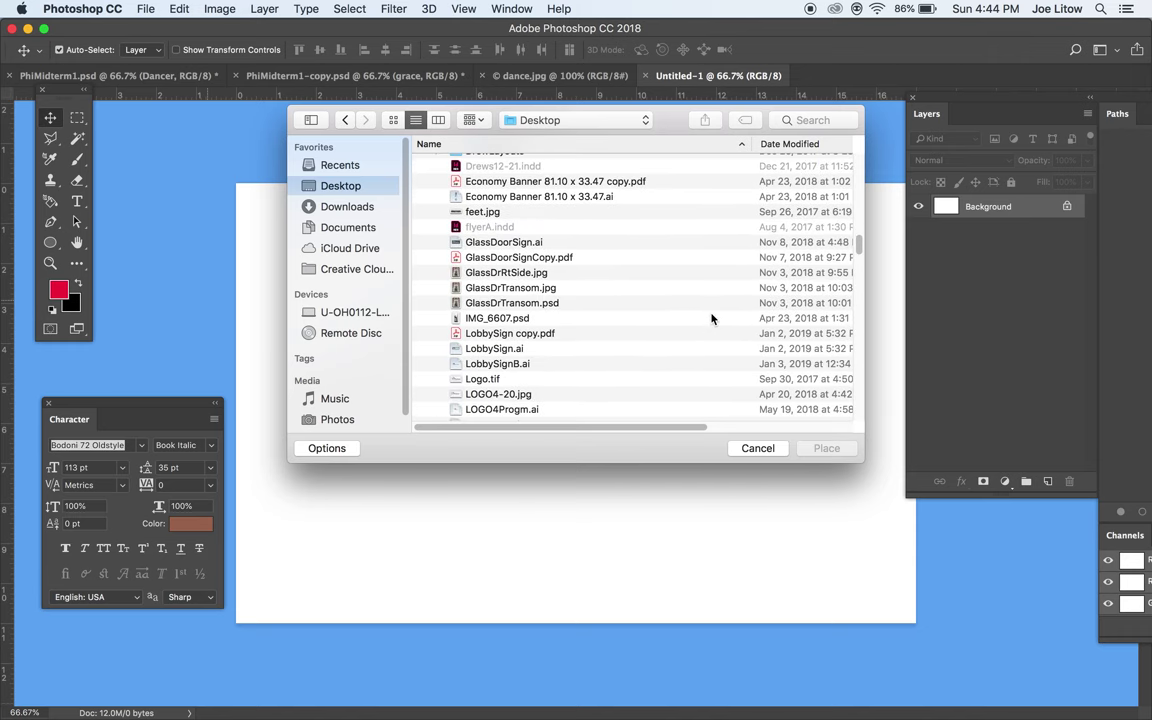
scroll(712, 318, down, 5)
scroll(712, 318, down, 4)
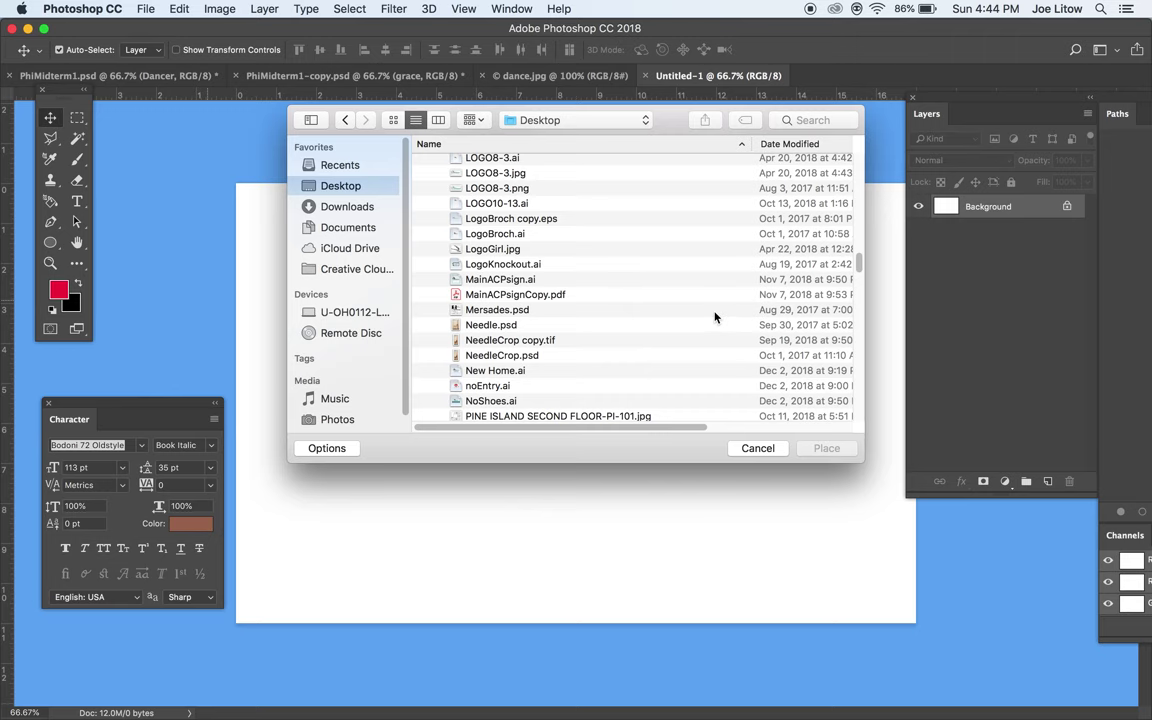
scroll(715, 318, down, 12)
scroll(716, 314, down, 15)
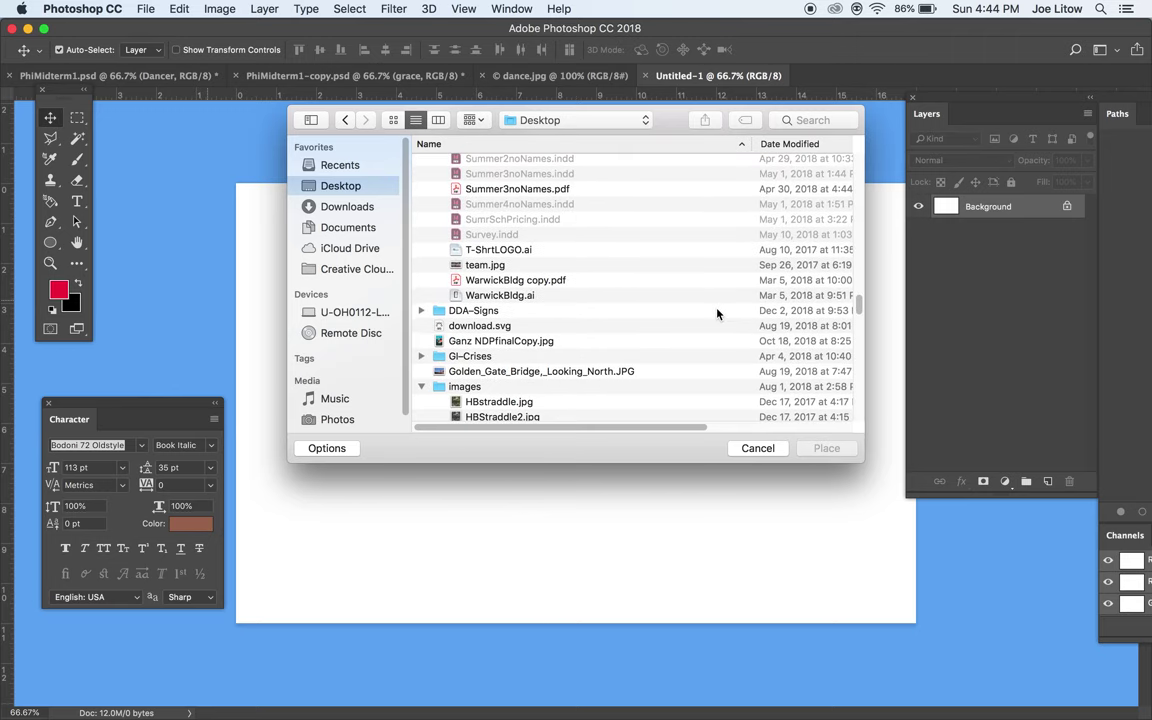
scroll(717, 313, down, 10)
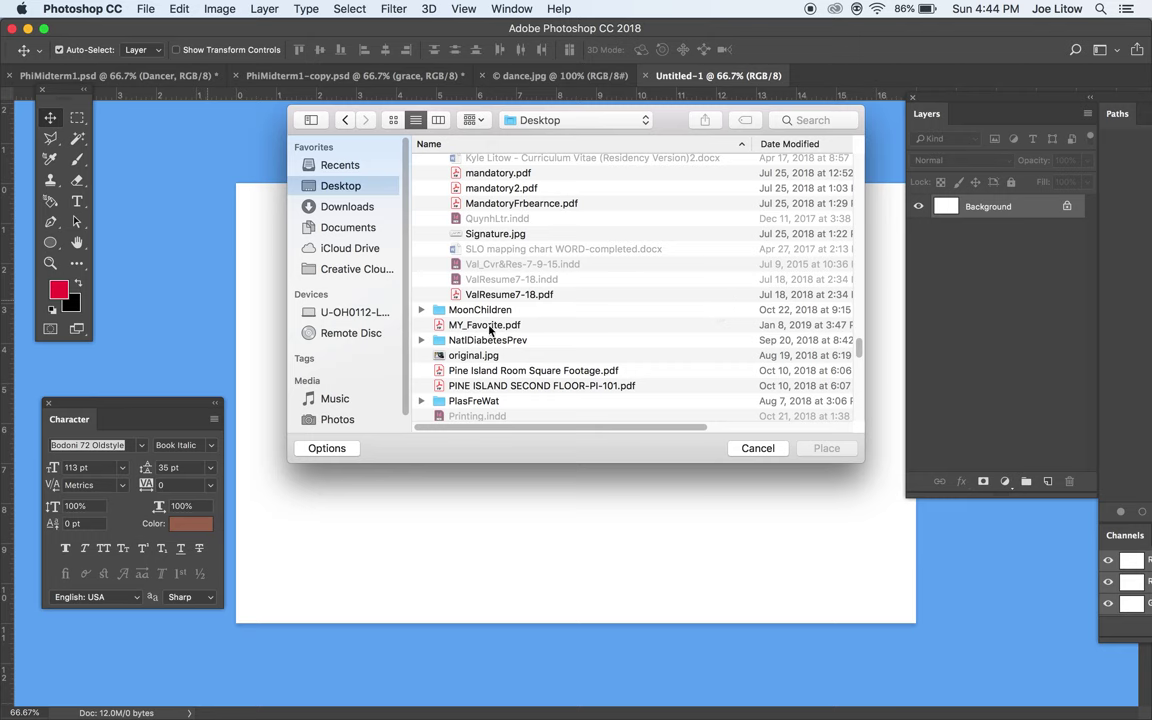
click(489, 326)
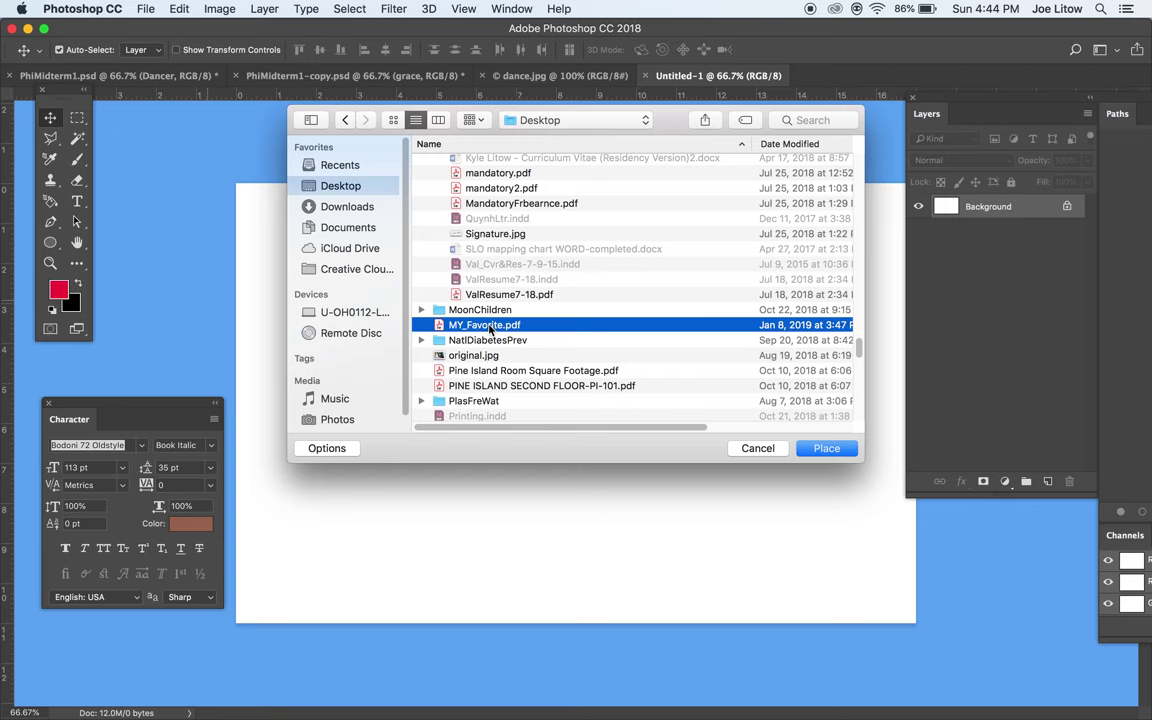
Place page 1 of MY_Favorite.pdf on the canvas and nudge it slightly right and up
double_click(489, 326)
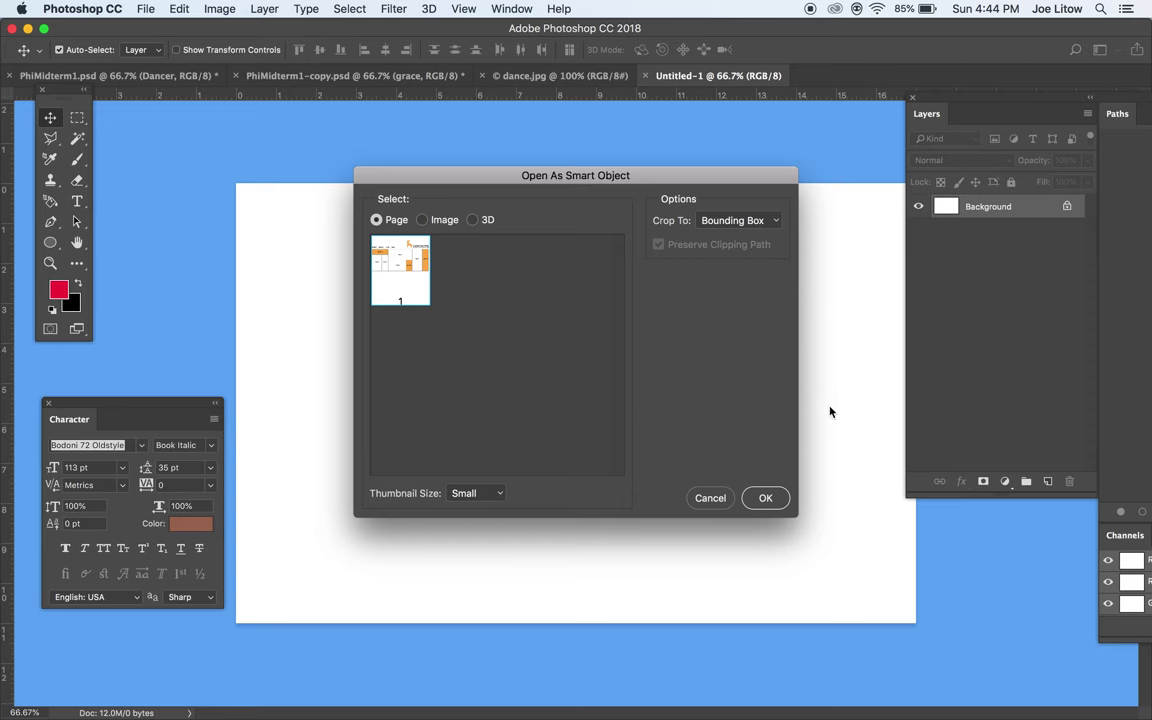
click(766, 499)
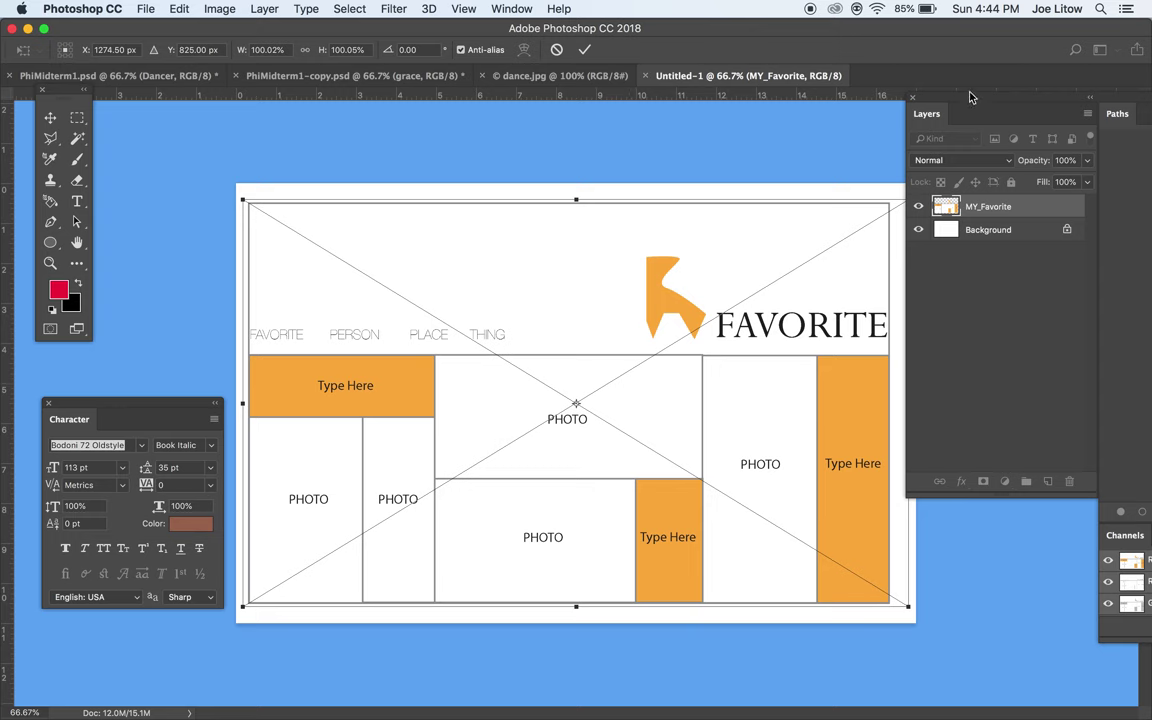
drag(970, 97, 1000, 107)
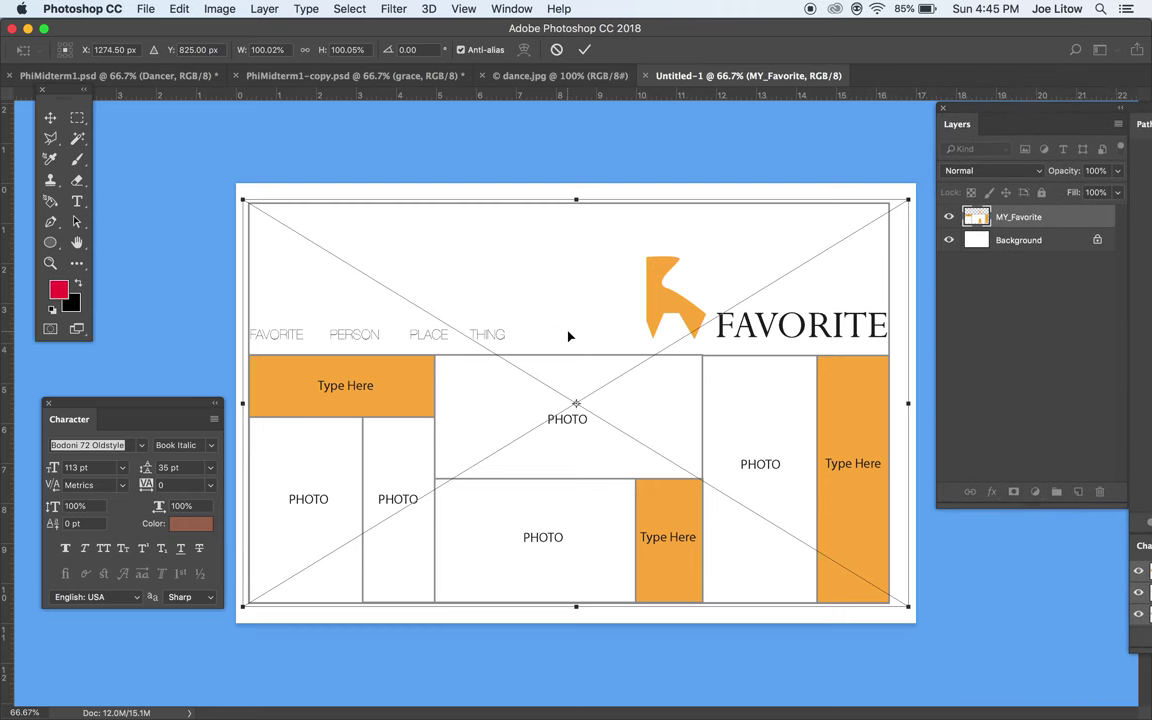
drag(570, 337, 573, 329)
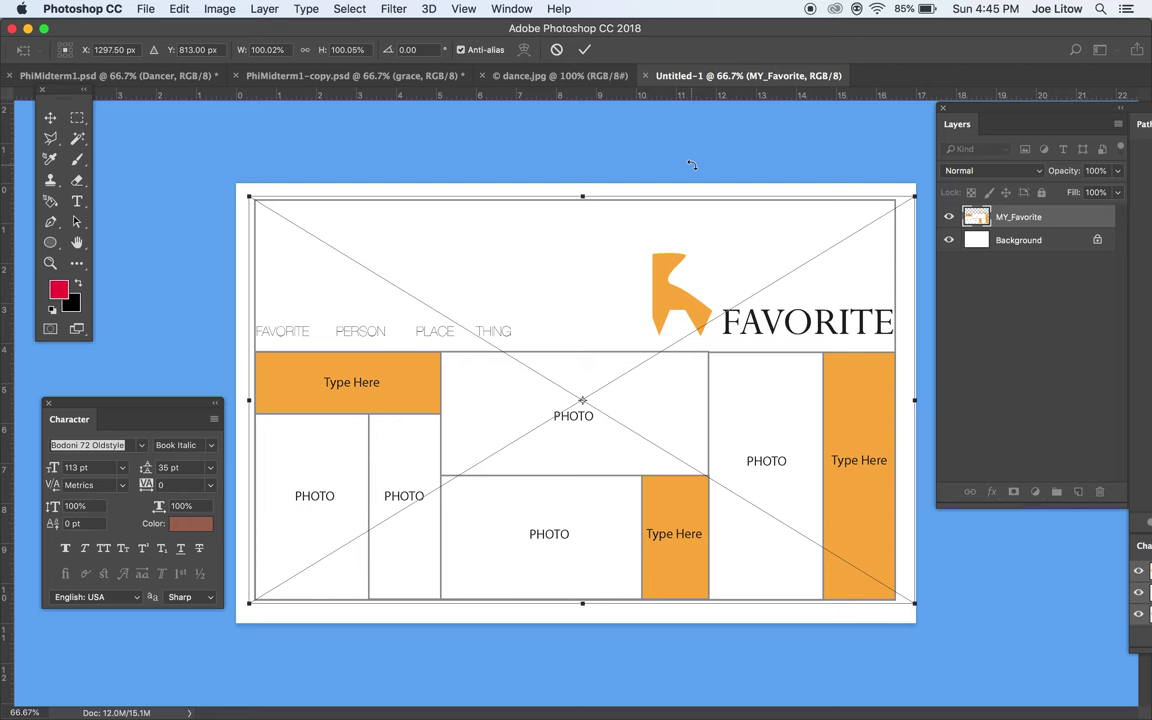
Commit the MY_Favorite placement and rasterize the MY_Favorite layer
key(Return)
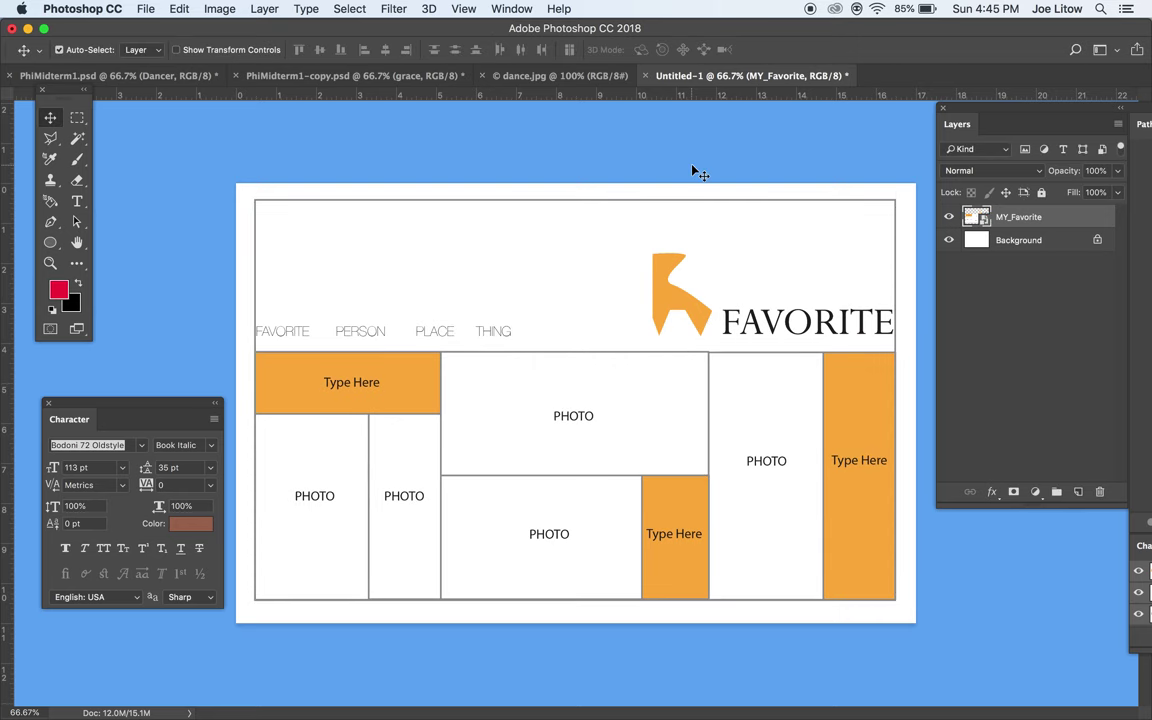
right_click(1002, 222)
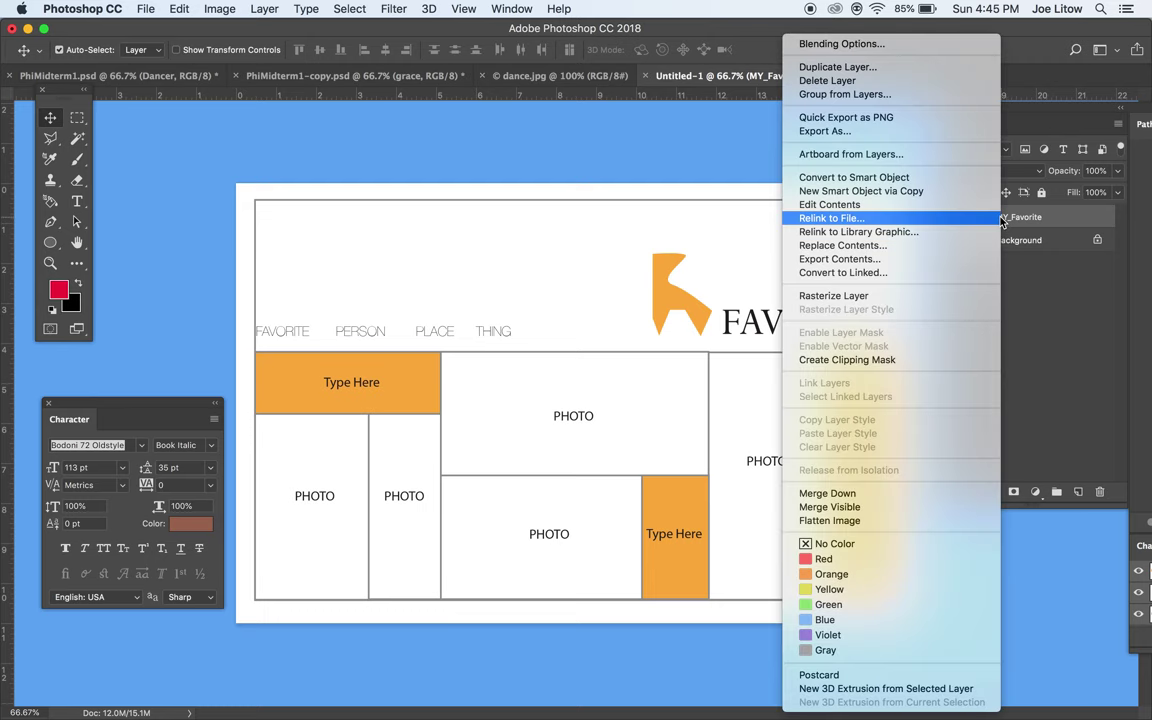
click(866, 297)
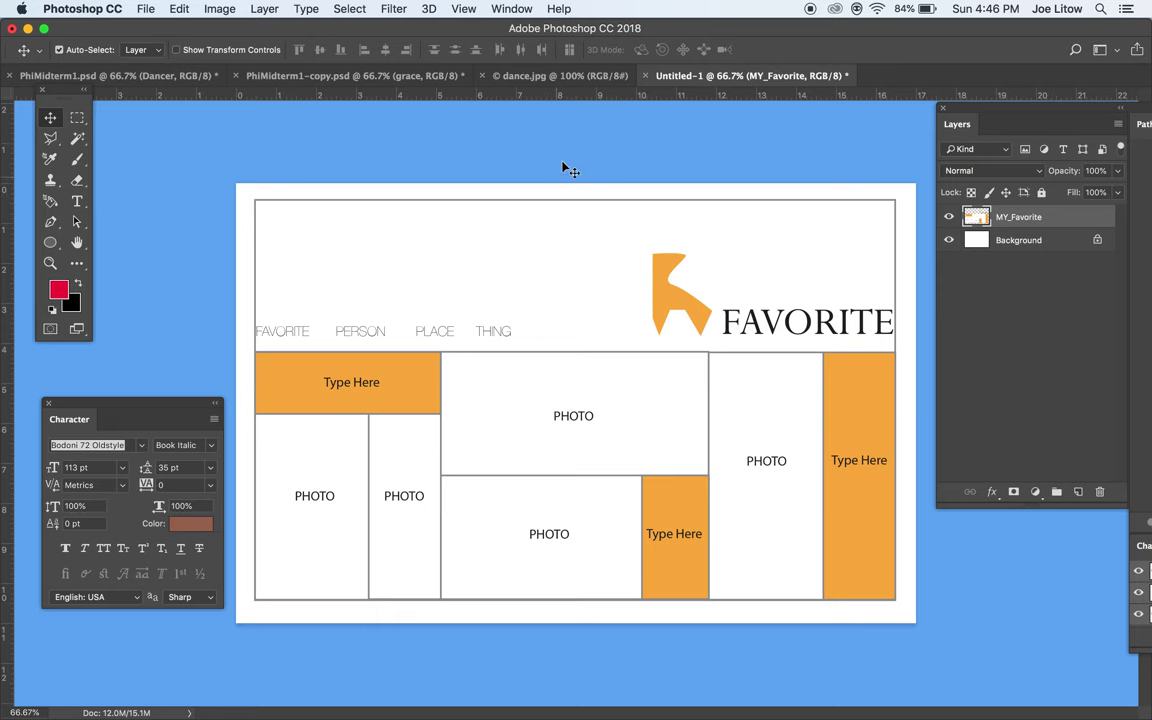
In dance.jpg, duplicate the Background layer as a Background copy layer
click(513, 78)
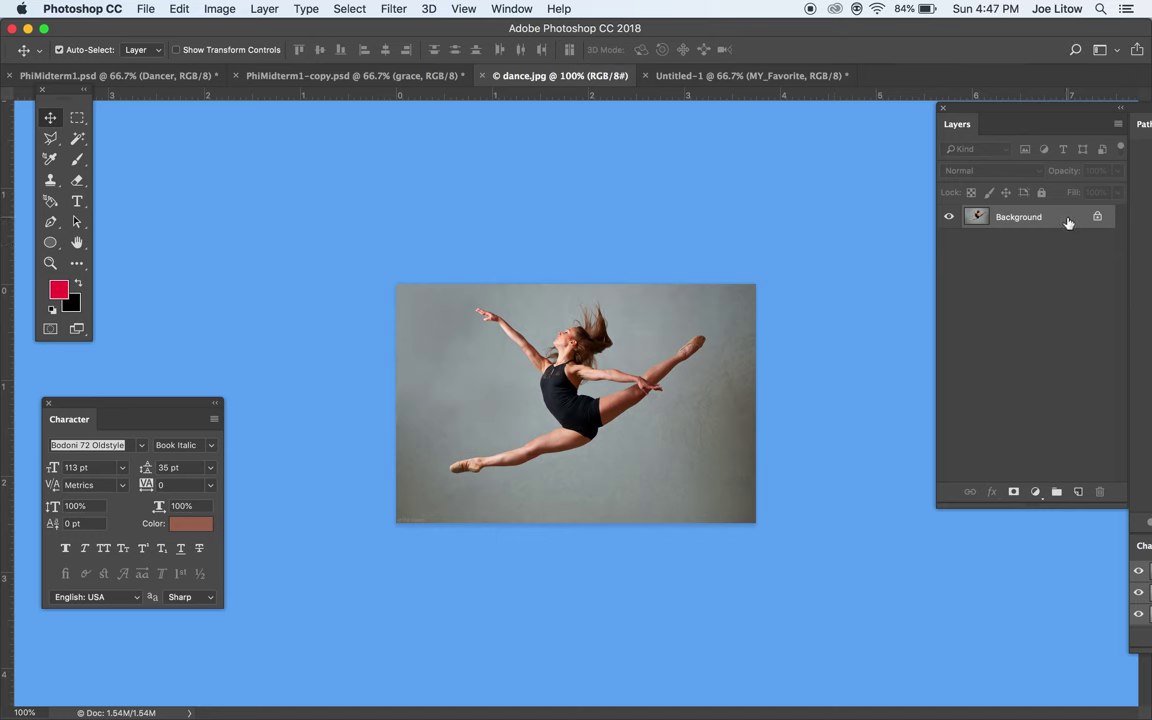
drag(1068, 222, 1079, 489)
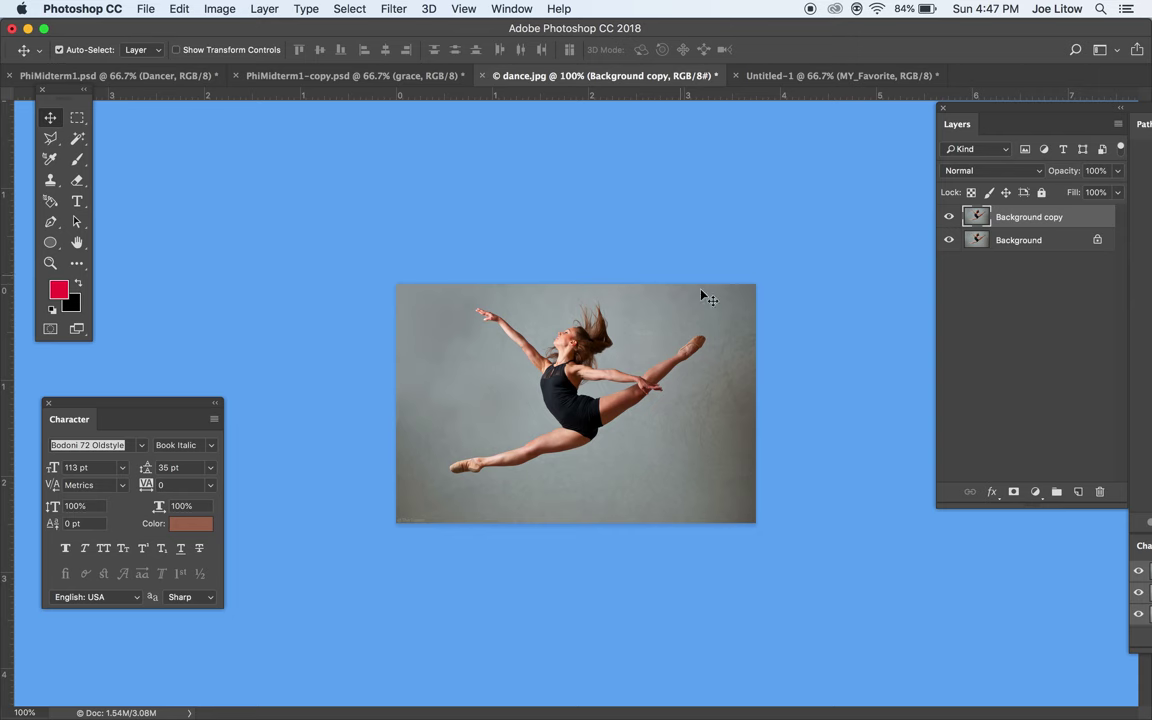
Drag the dancer image from dance.jpg onto the Untitled-1 template canvas
click(590, 394)
drag(590, 394, 551, 401)
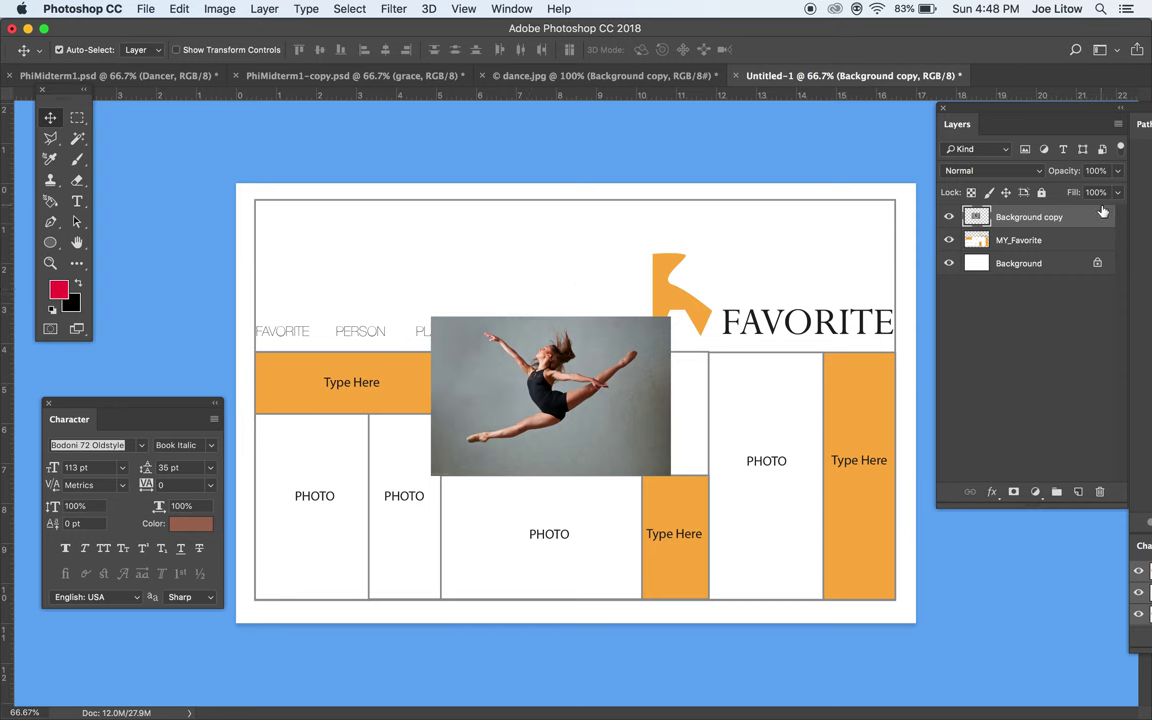
Rename the Background copy layer to dancerMain, then switch to the web browser
double_click(1027, 219)
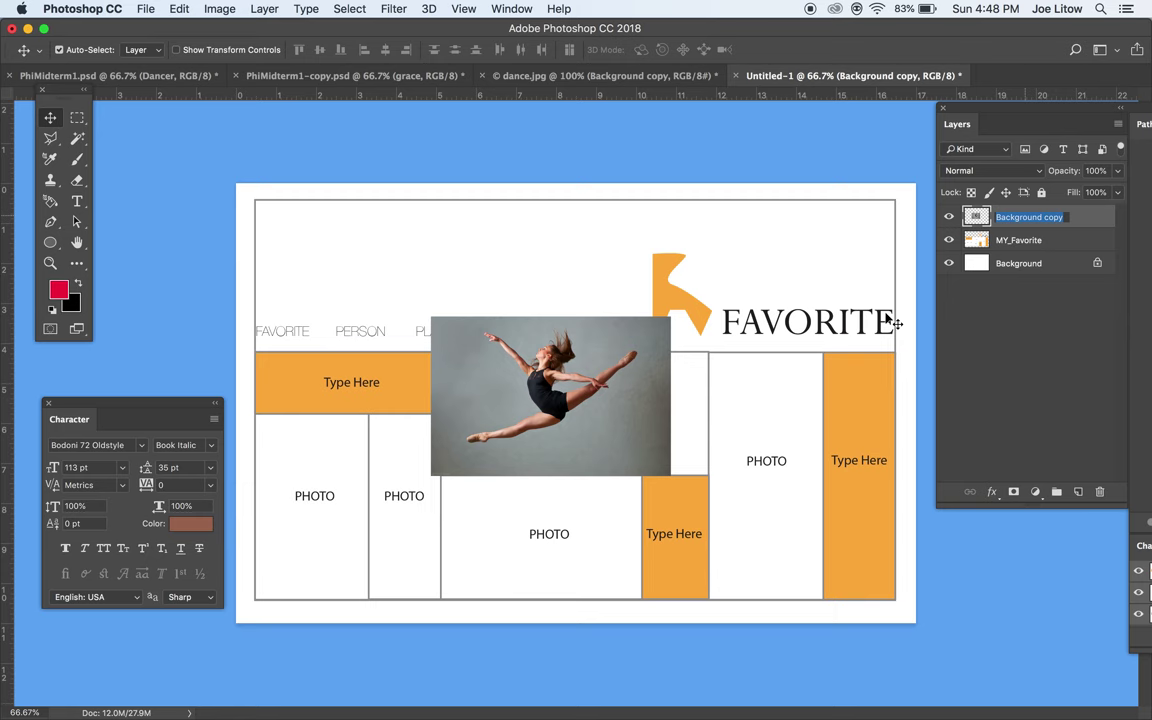
text(dancerMain)
key(Return)
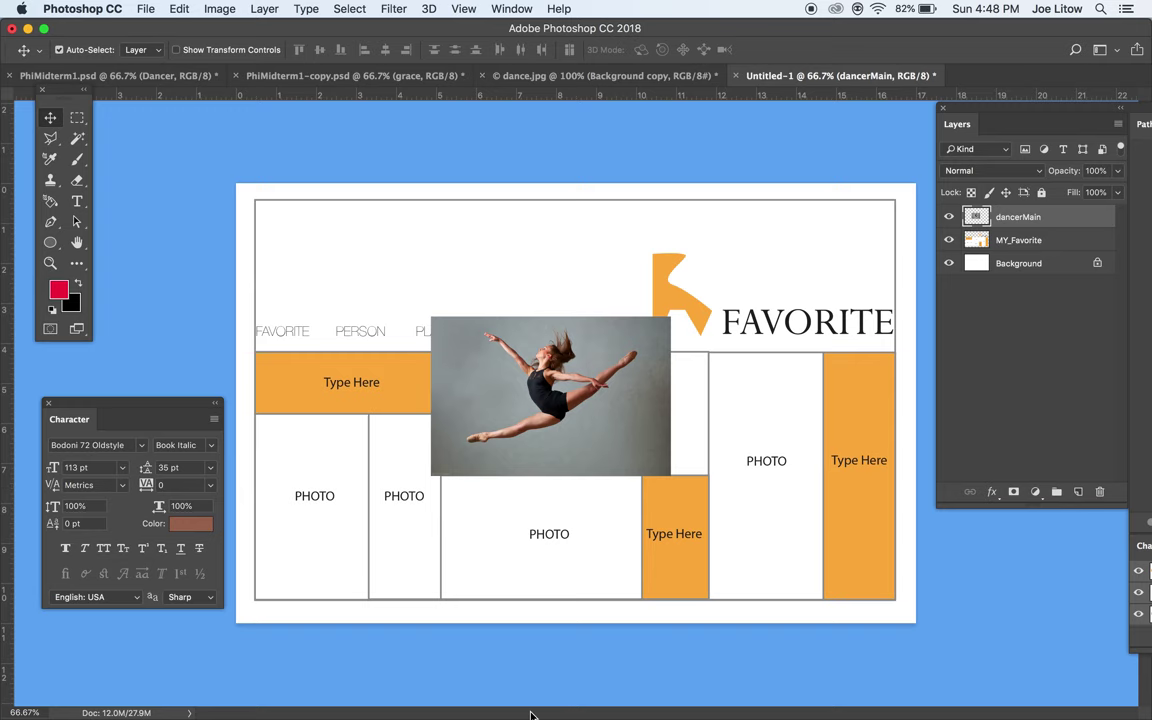
key(super+Tab)
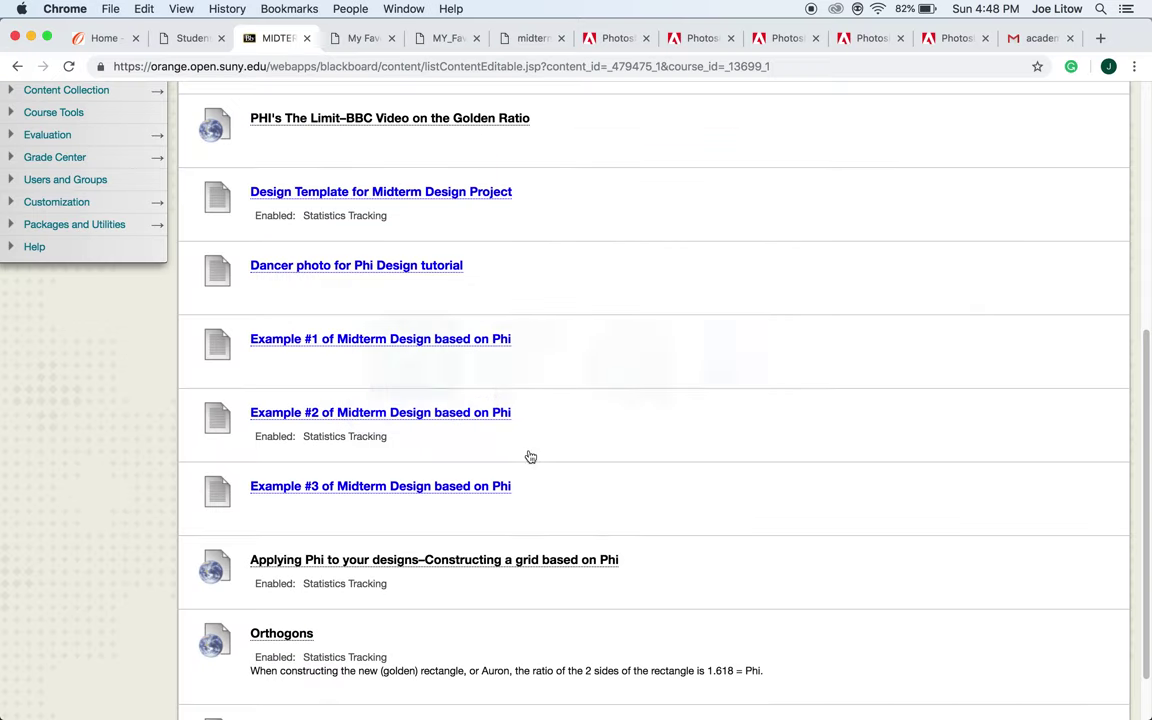
Scroll through the Blackboard midterm project instructions, then return to Photoshop
scroll(526, 446, down, 2)
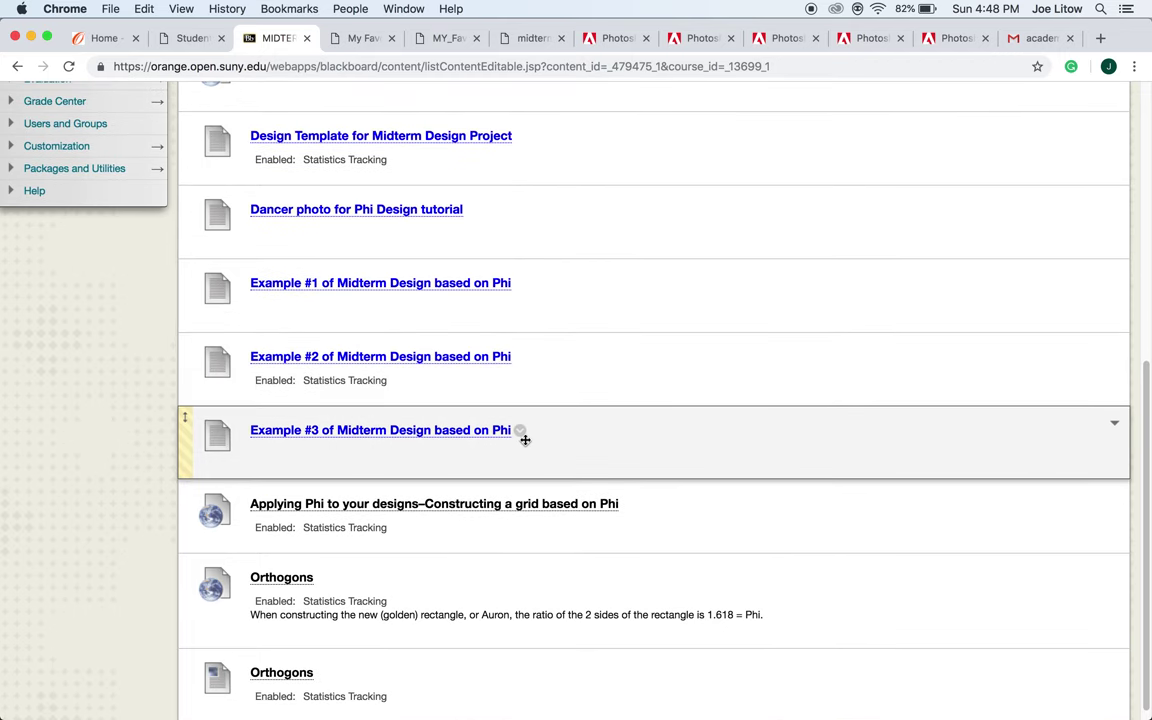
scroll(526, 446, up, 5)
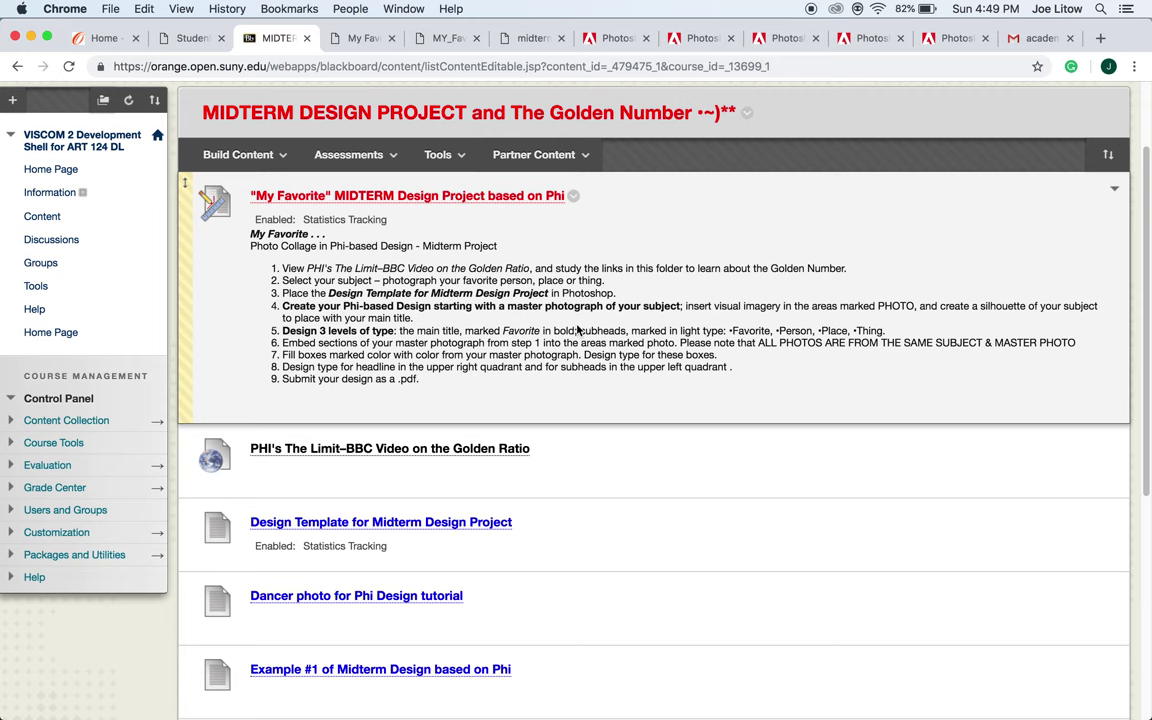
key(super+Tab)
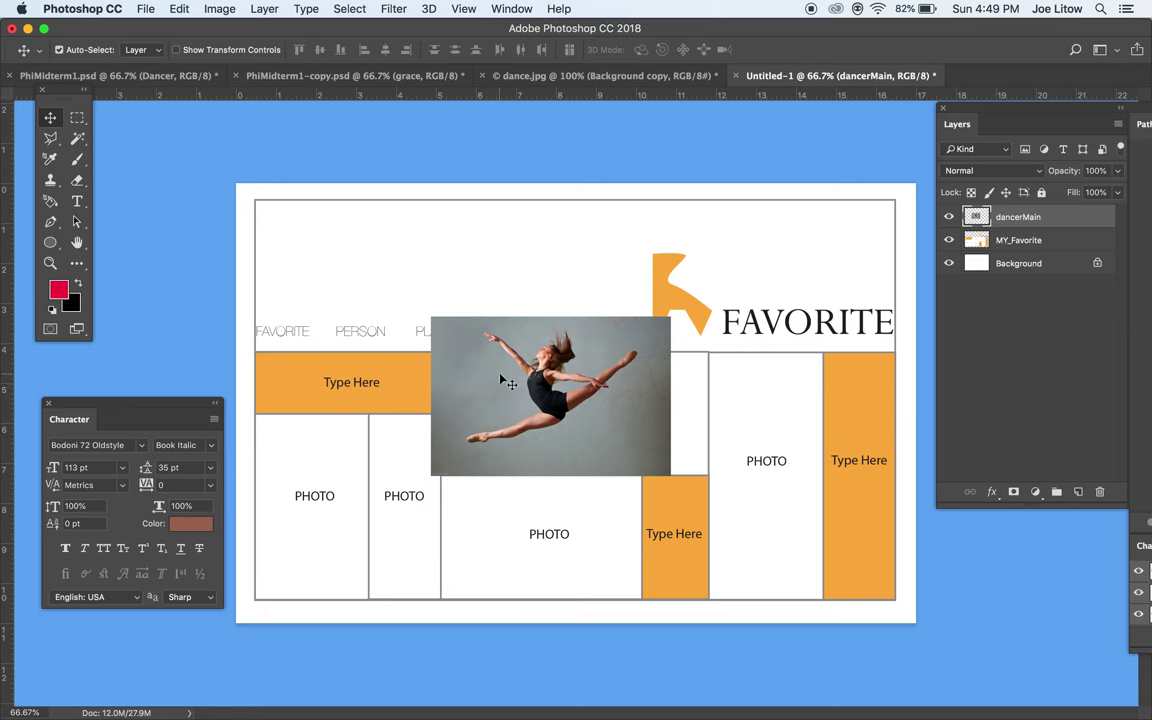
Place the dancer photo over the lower-left PHOTO boxes and drag out a copy toward the centre
drag(502, 380, 480, 419)
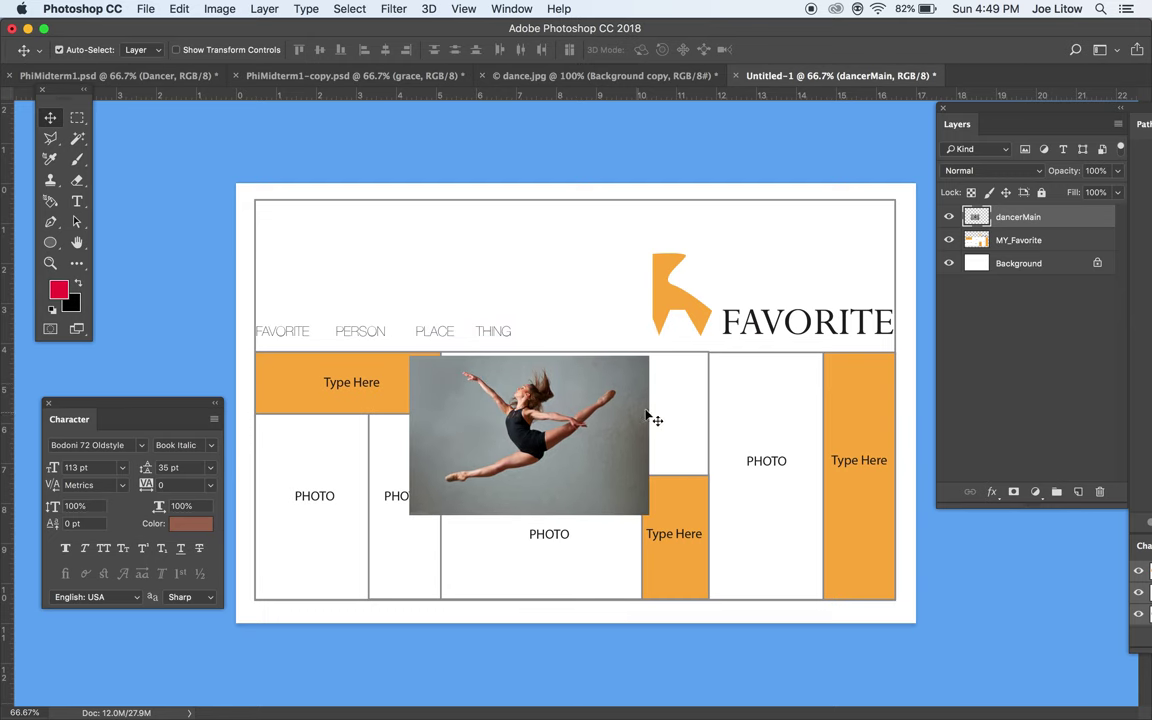
drag(571, 381, 429, 429)
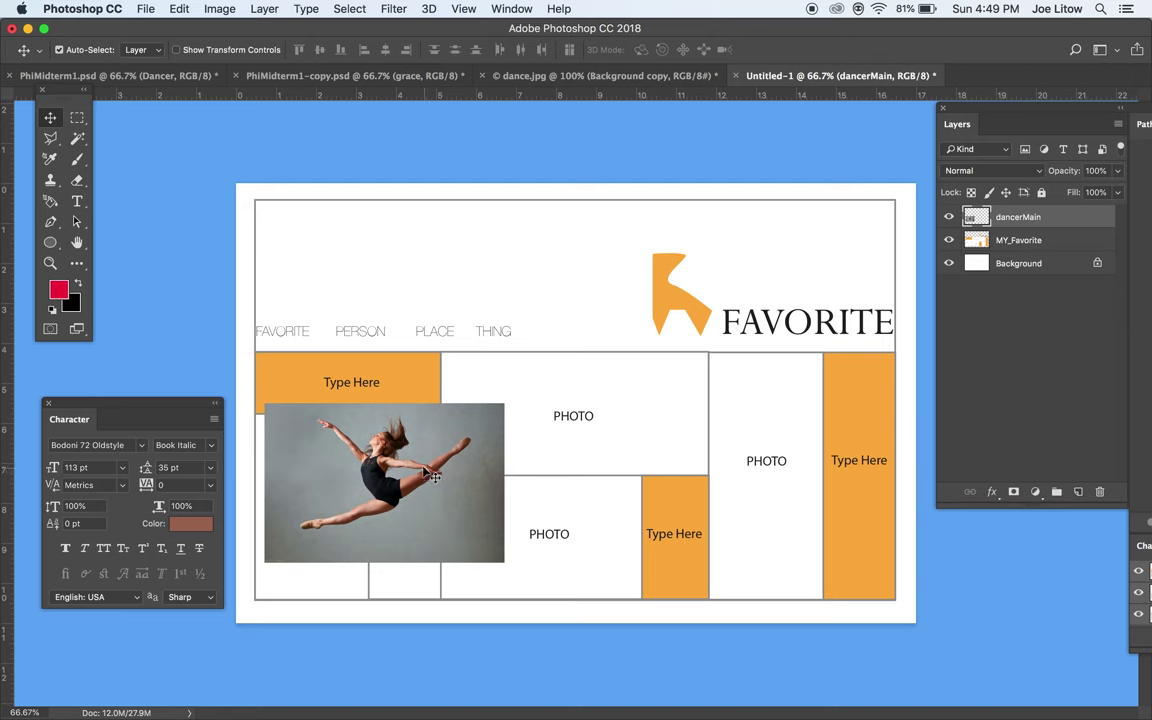
drag(425, 472, 615, 345)
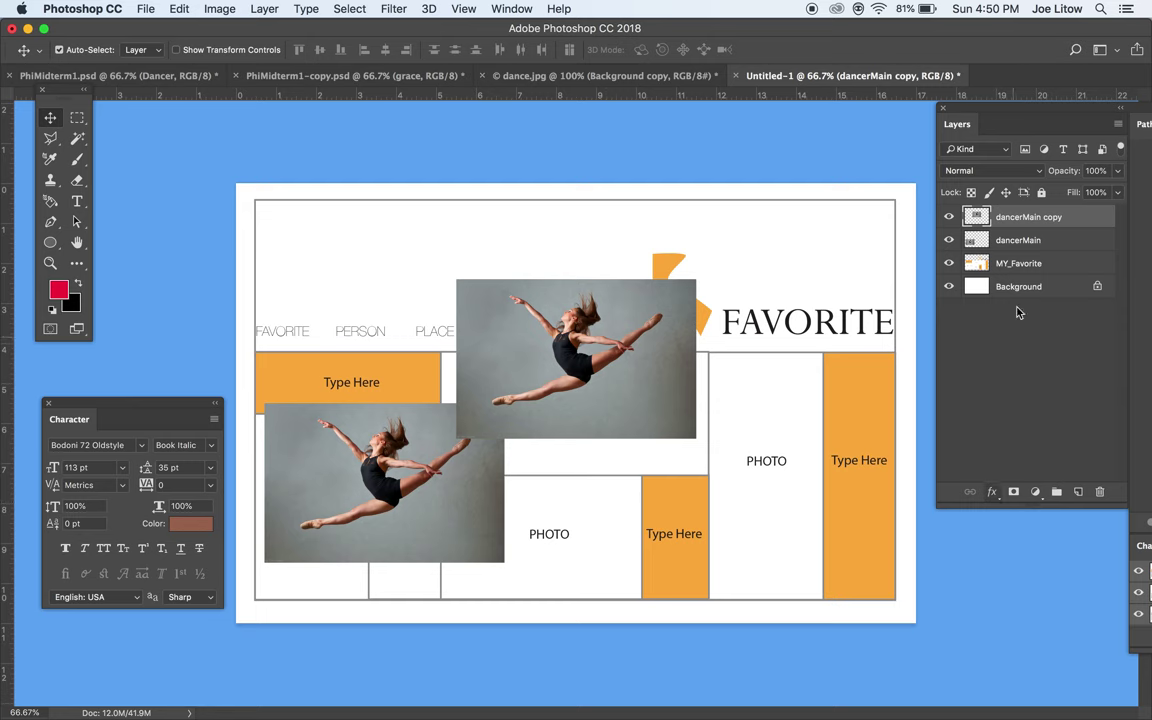
Hide the dancerMain layer and rename the copied dancer layer to centerUP
click(949, 240)
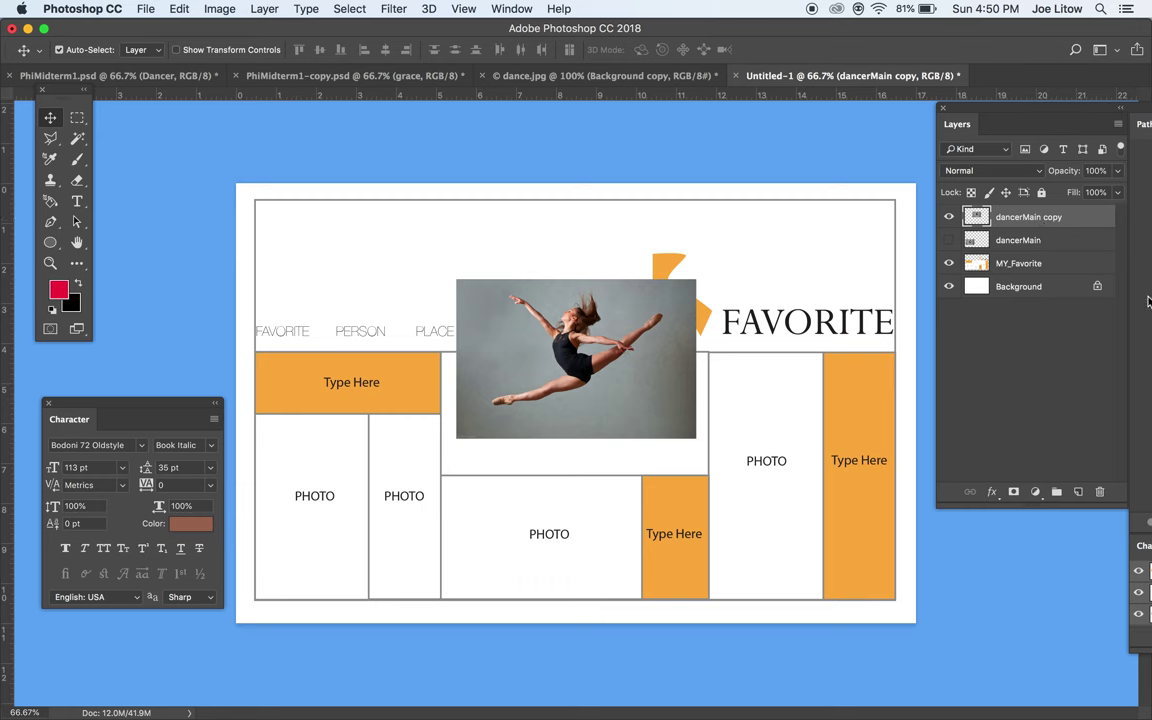
double_click(1034, 218)
text(centerUP)
key(Return)
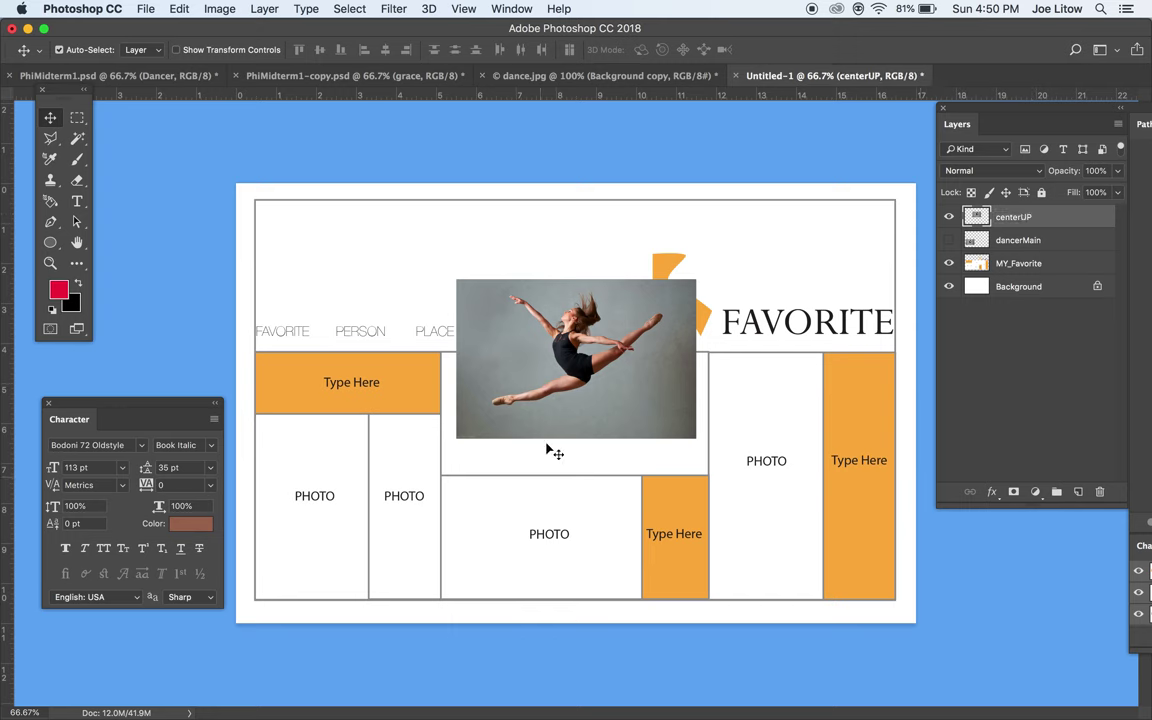
Move centerUP down over the central PHOTO block and set its opacity to 53%
click(637, 398)
drag(637, 398, 634, 447)
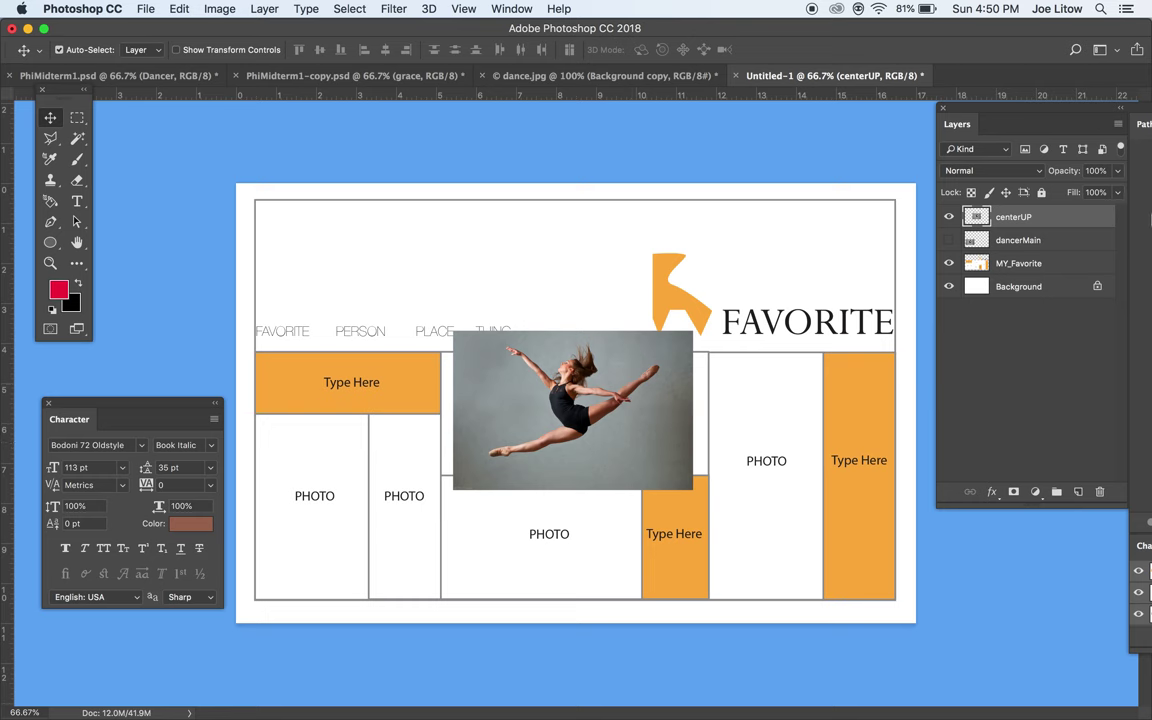
click(1119, 172)
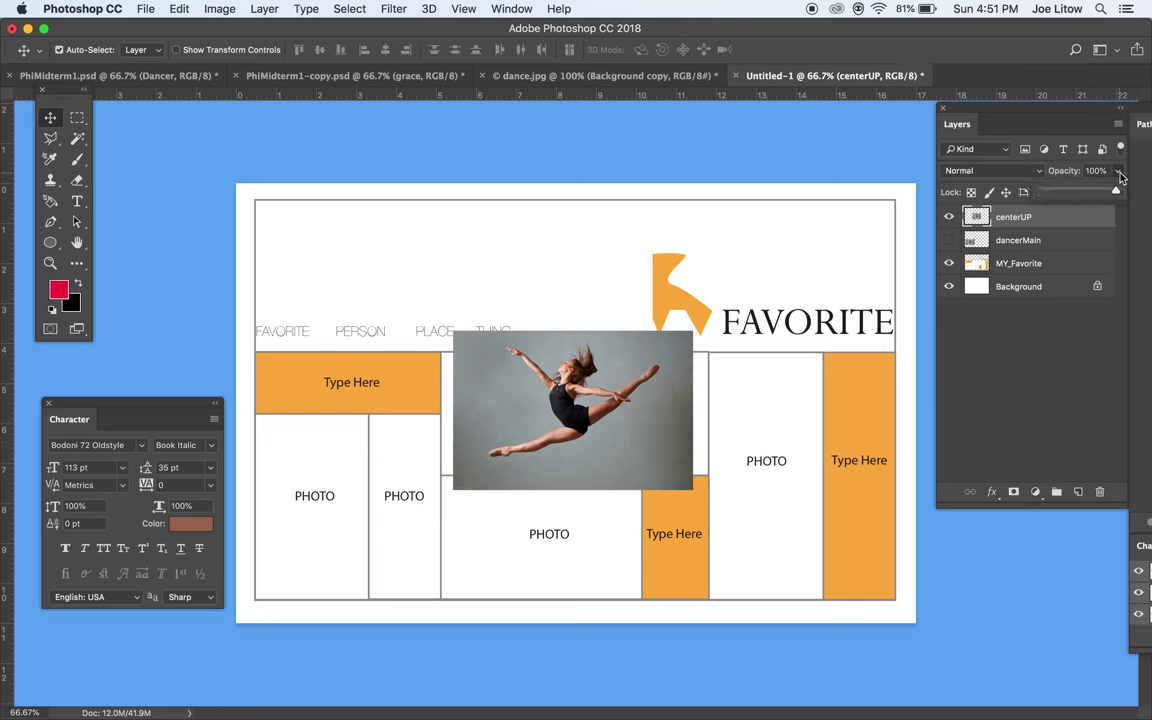
drag(1116, 190, 1082, 194)
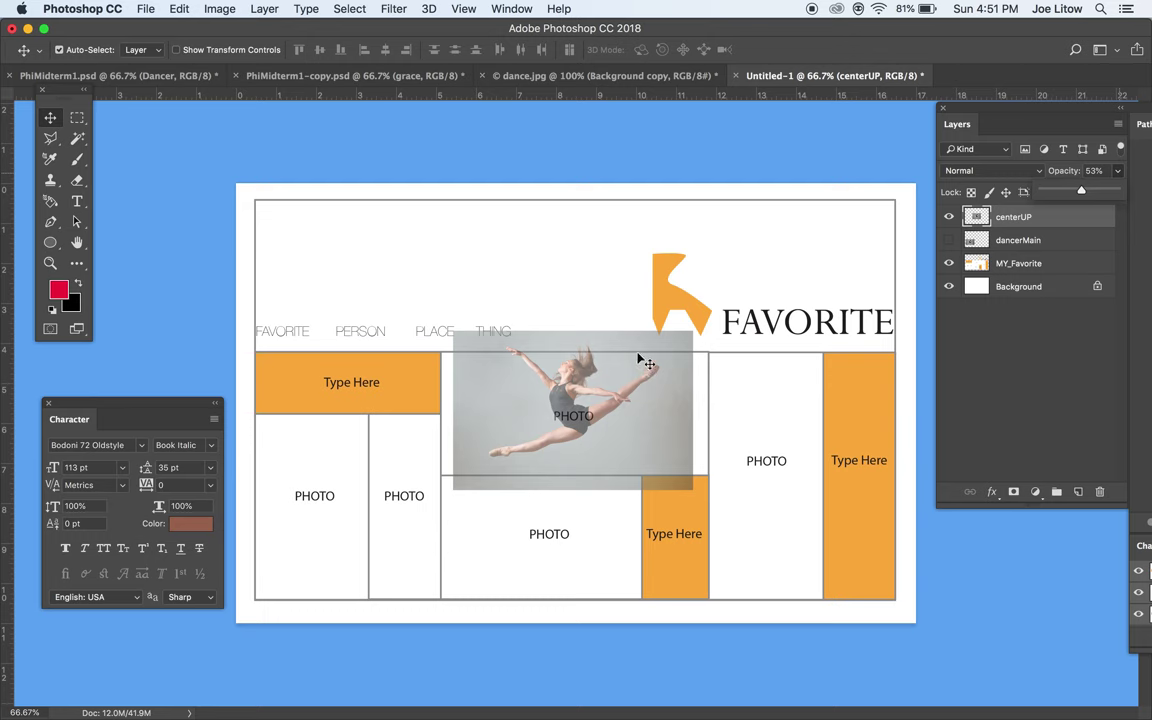
Free-transform centerUP to about 114%, nudge it down five steps, and commit
key(super+t)
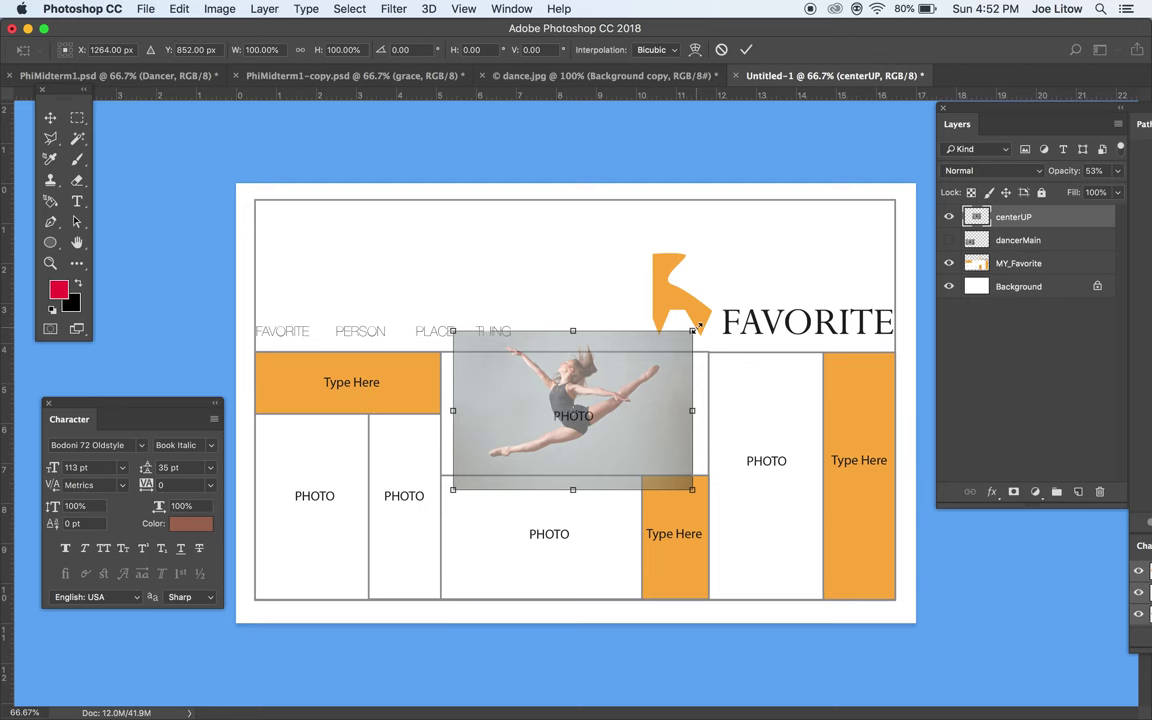
mouse_move(697, 327)
mouse_down()
mouse_move(730, 324)
mouse_move(718, 330)
mouse_up()
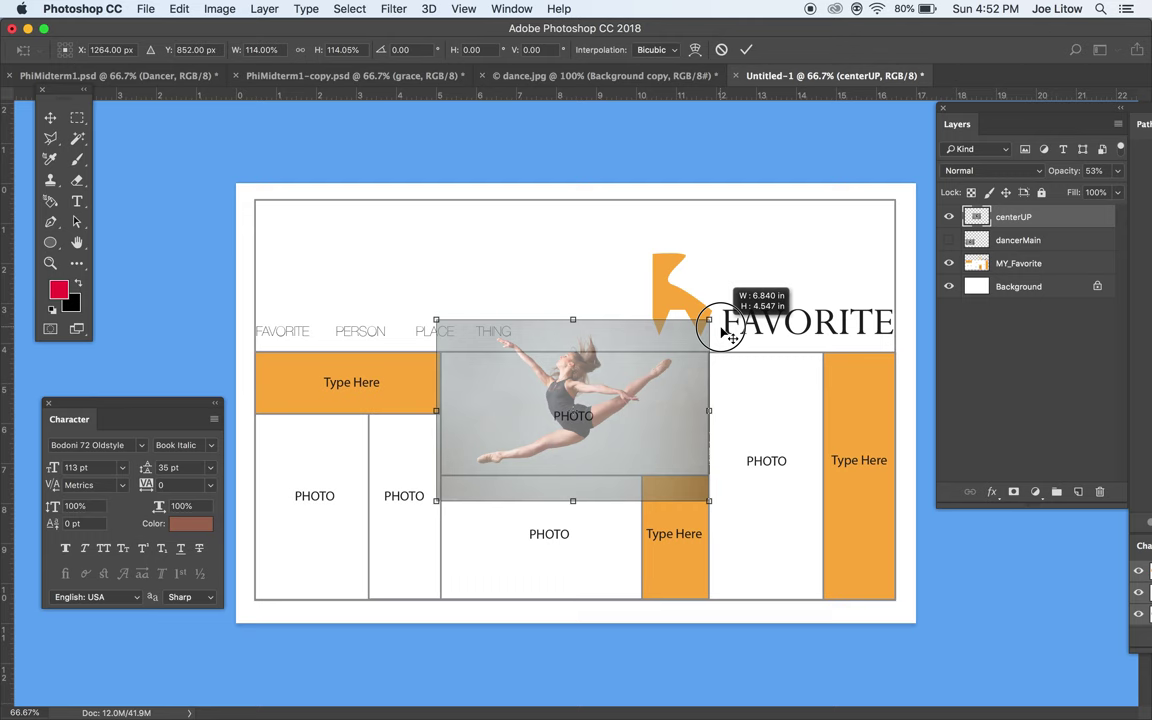
drag(731, 338, 731, 339)
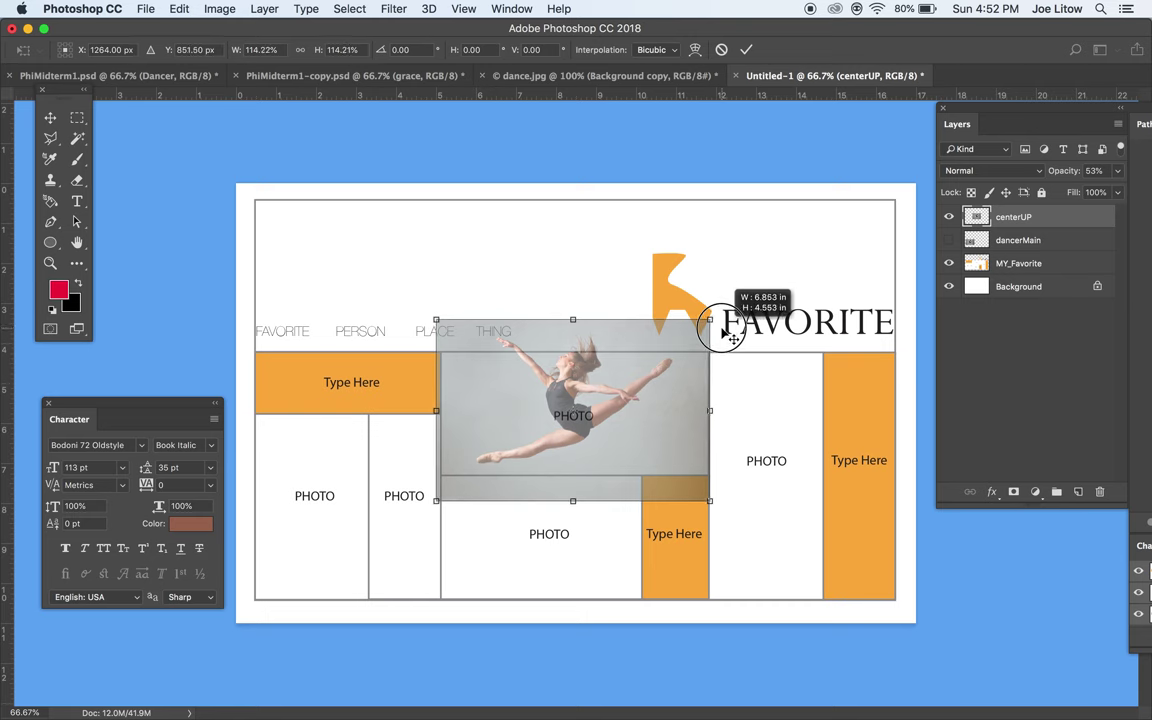
drag(731, 338, 731, 338)
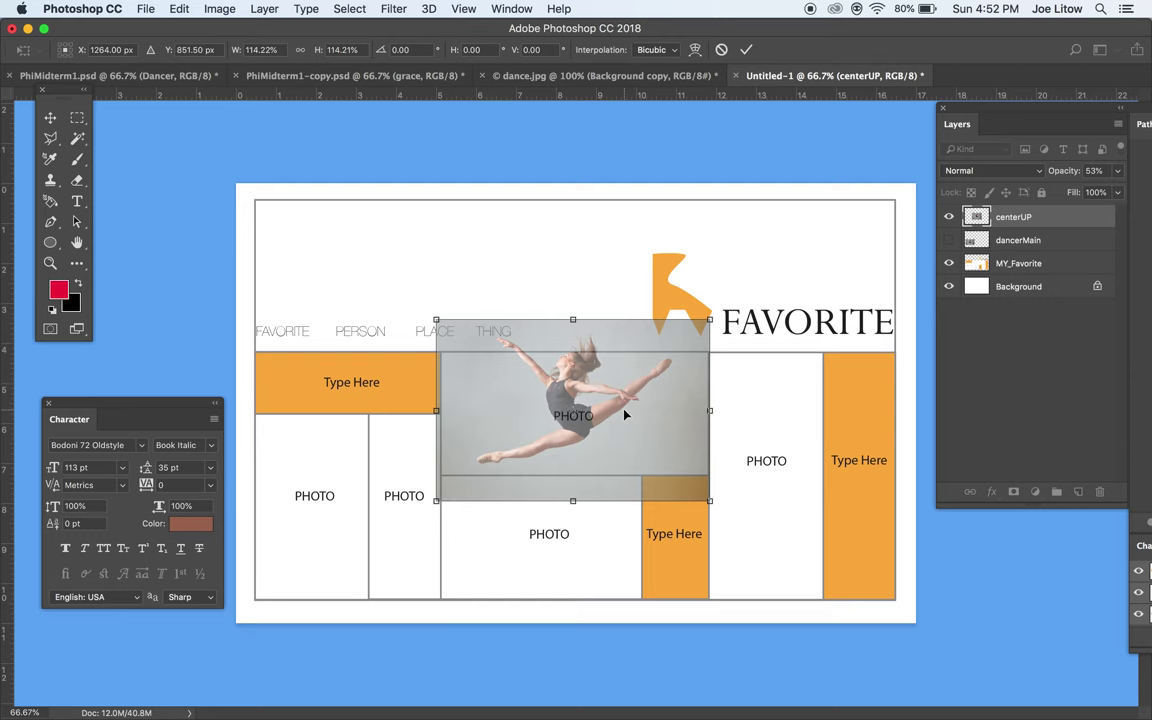
key(Down)
key(Down)
key(Down)
key(Down)
key(Down)
key(Down)
key(Down)
key(Down)
key(Down)
key(Down)
key(Down)
key(Down)
key(Down)
key(Down)
key(Down)
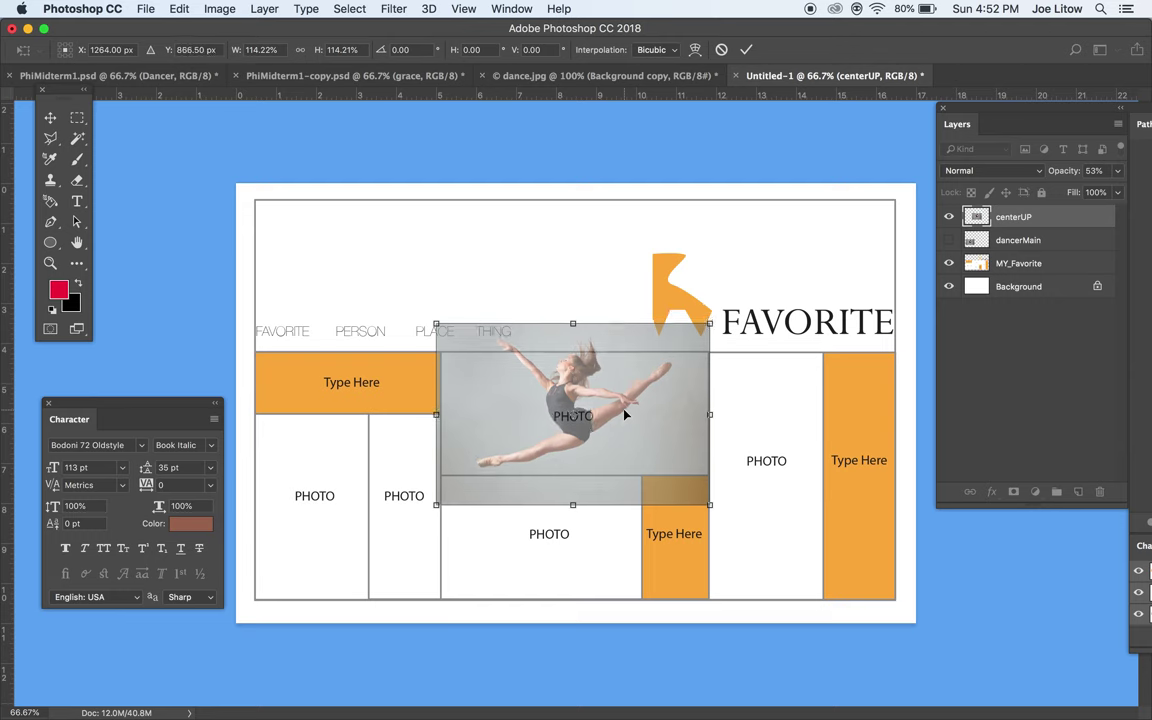
key(Down)
key(Down)
key(Down)
key(Down)
key(Down)
key(Down)
key(Down)
key(Down)
key(Down)
key(Down)
key(Down)
key(Down)
key(Down)
key(Down)
key(Down)
key(Down)
key(Down)
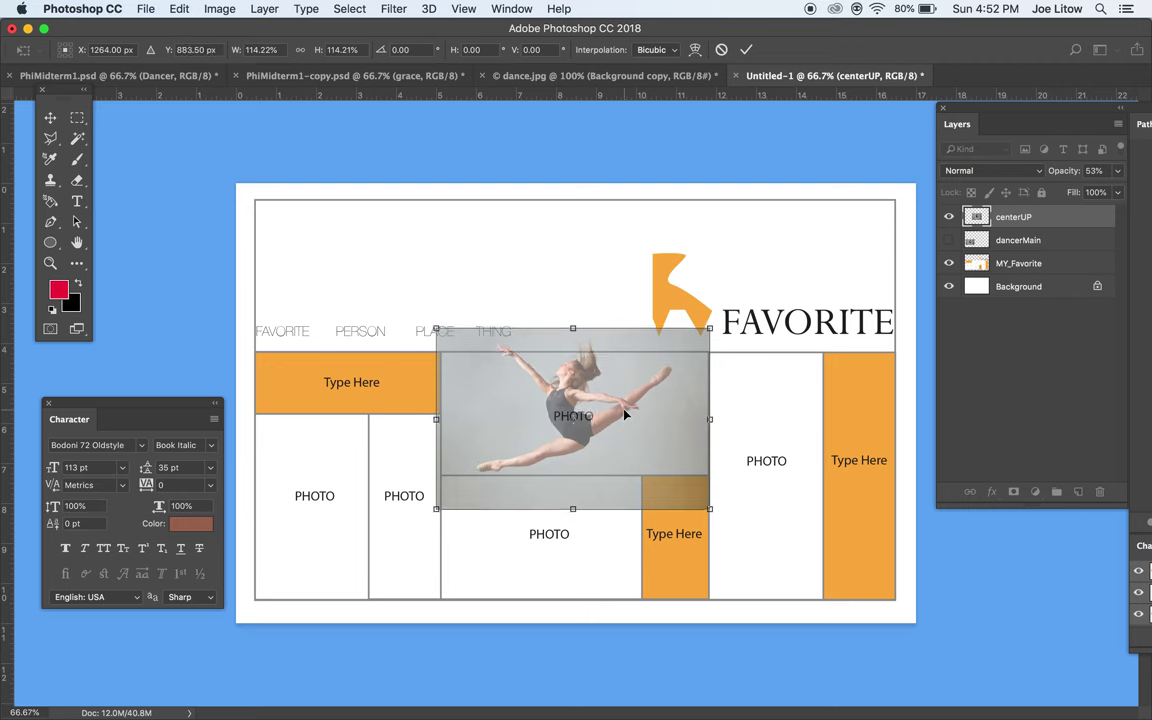
key(Down)
key(Down)
key(Down)
key(Down)
key(Down)
key(Down)
key(Down)
key(Down)
key(Down)
key(Down)
key(Down)
key(Down)
key(Down)
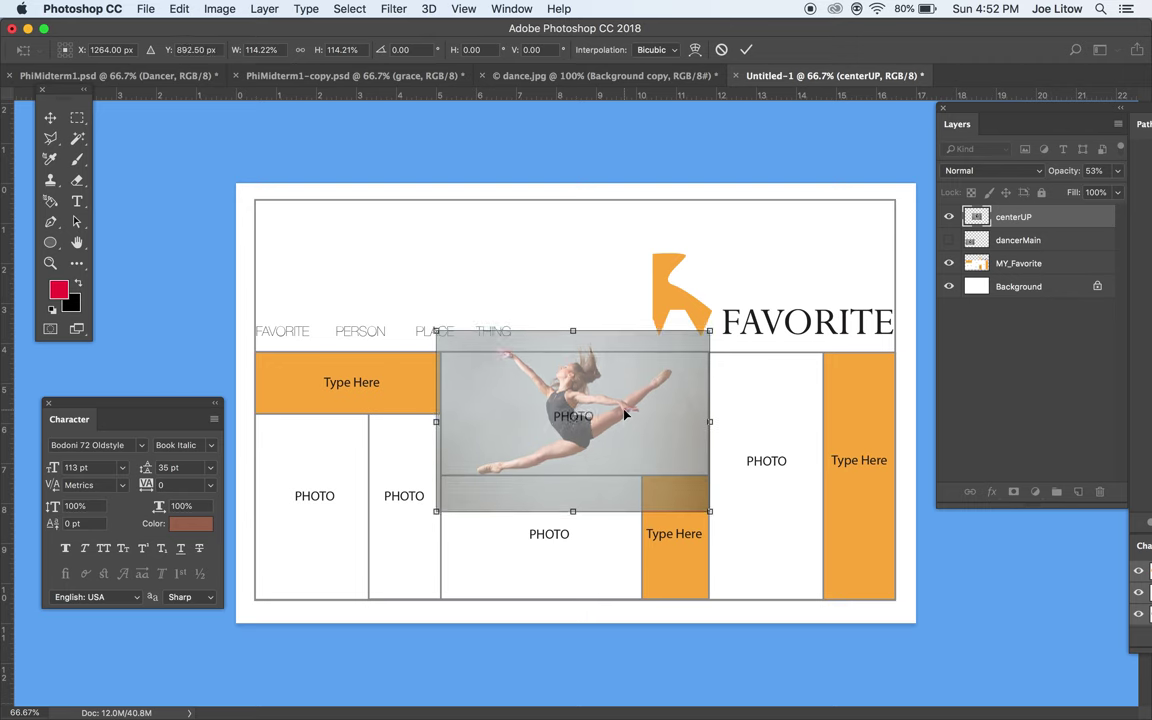
key(Down)
key(Down)
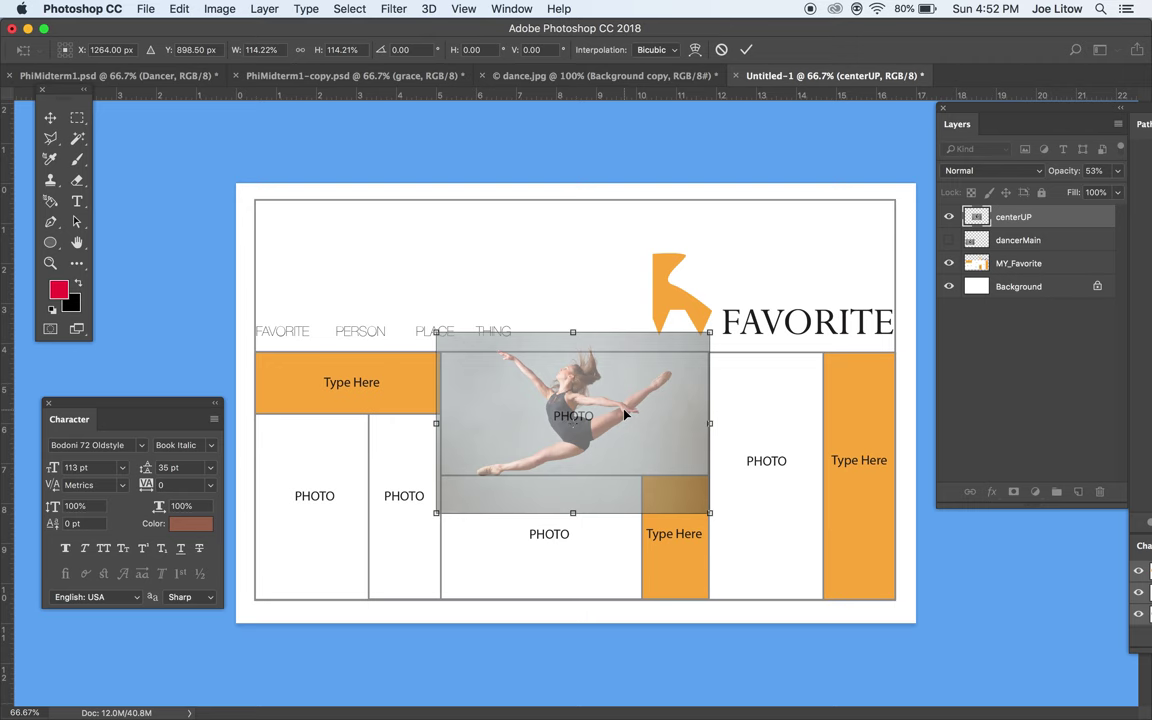
key(Down)
key(Down)
key(Down)
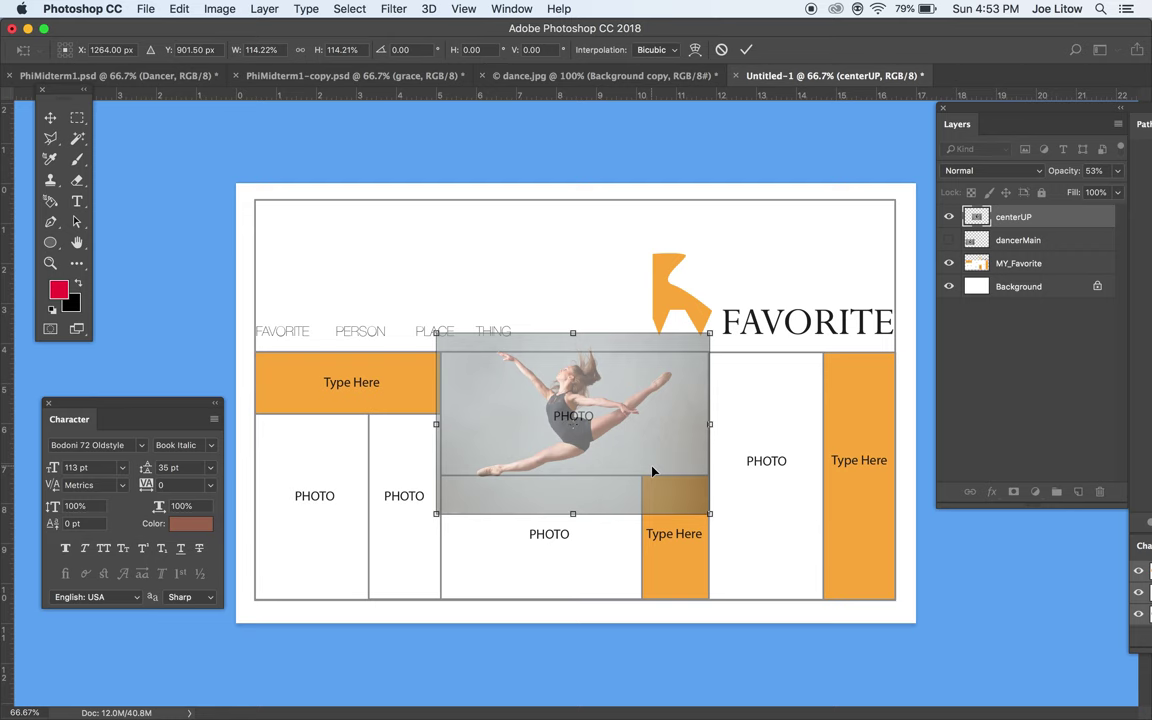
key(Return)
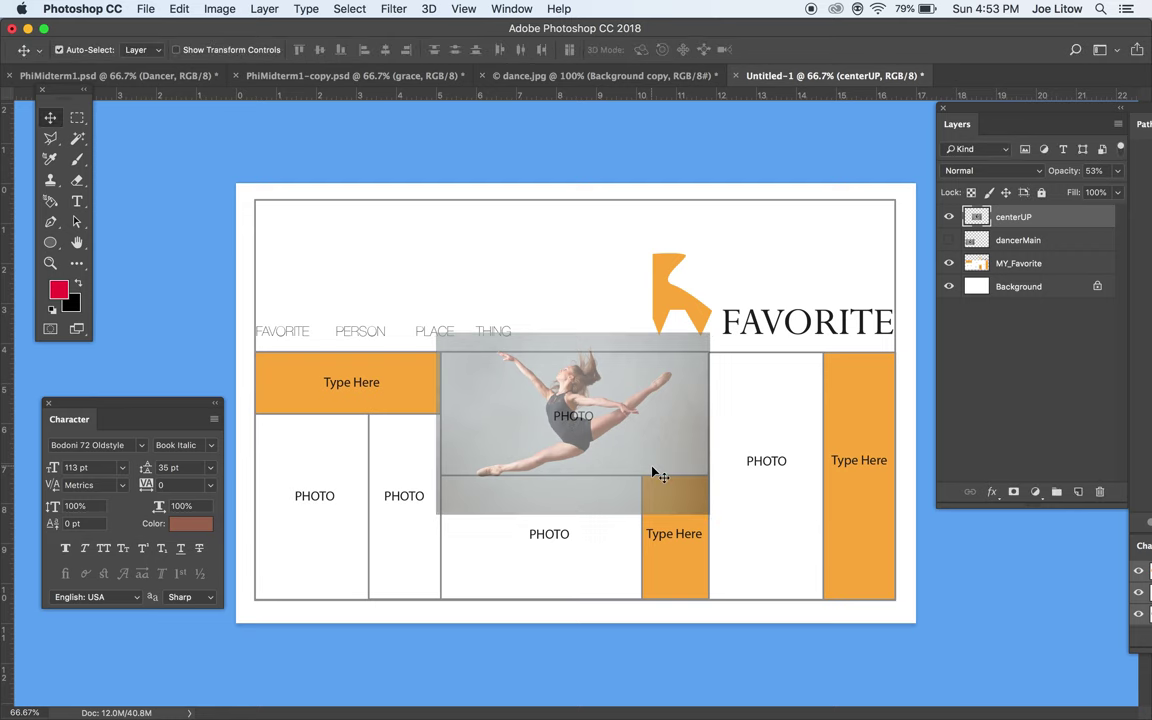
Draw a rectangular marquee selection around the central PHOTO block
click(77, 117)
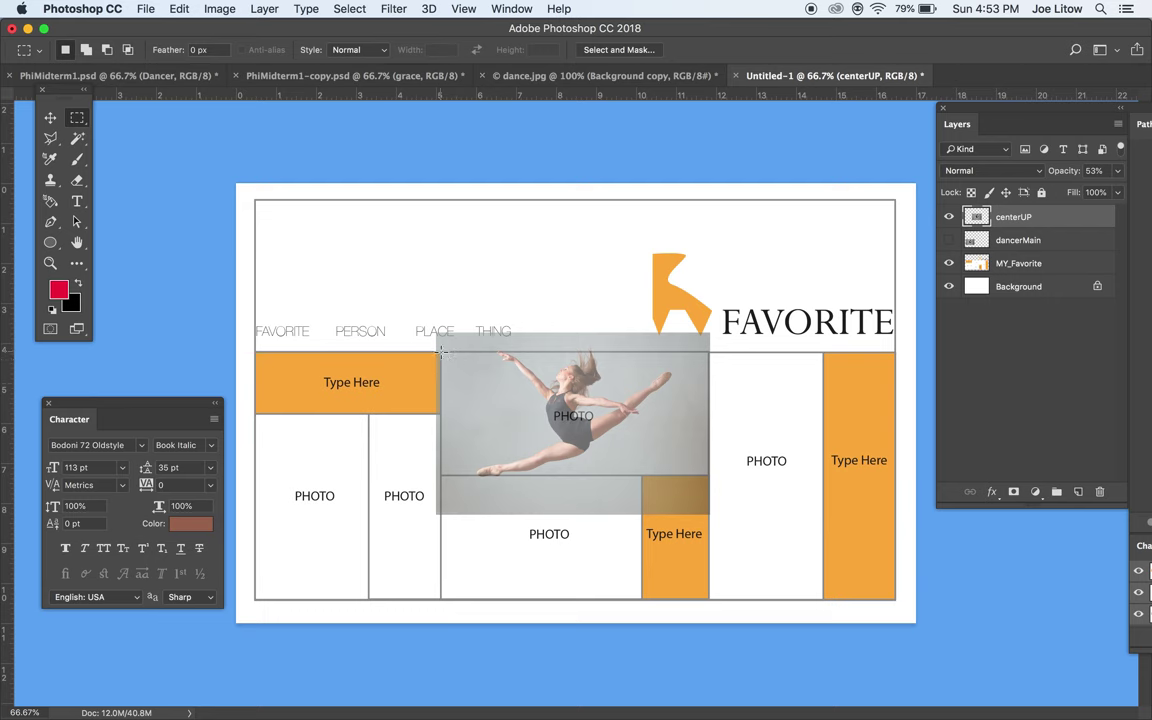
drag(440, 351, 708, 475)
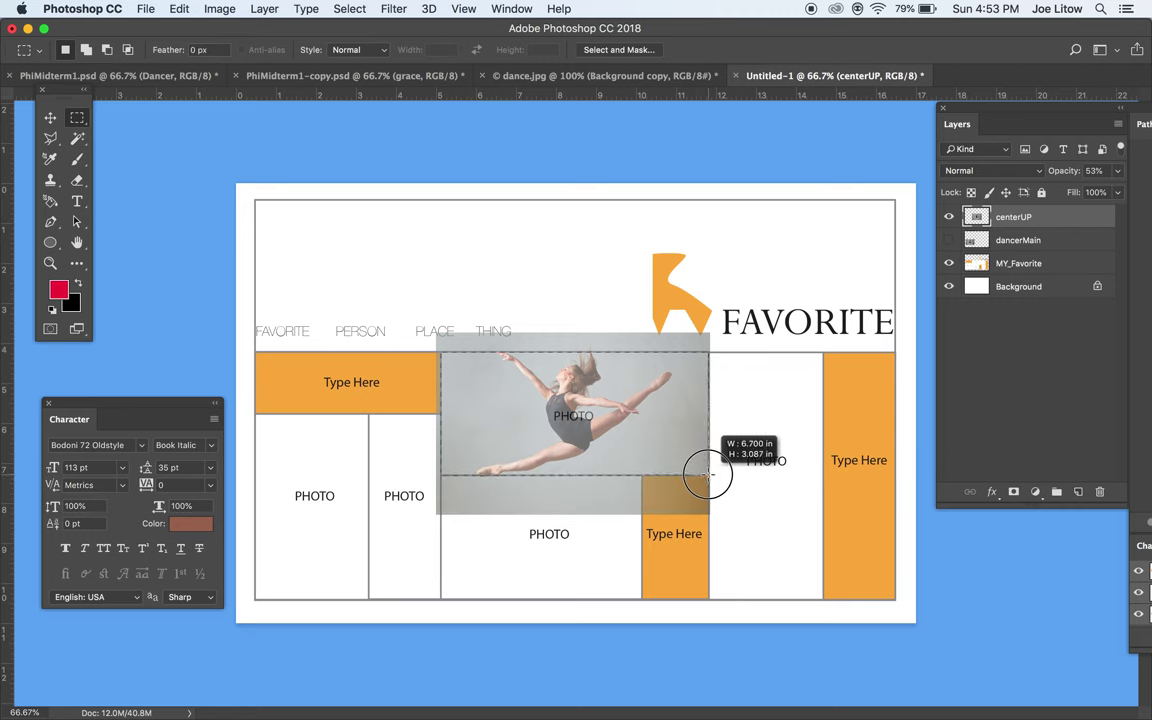
drag(707, 475, 708, 475)
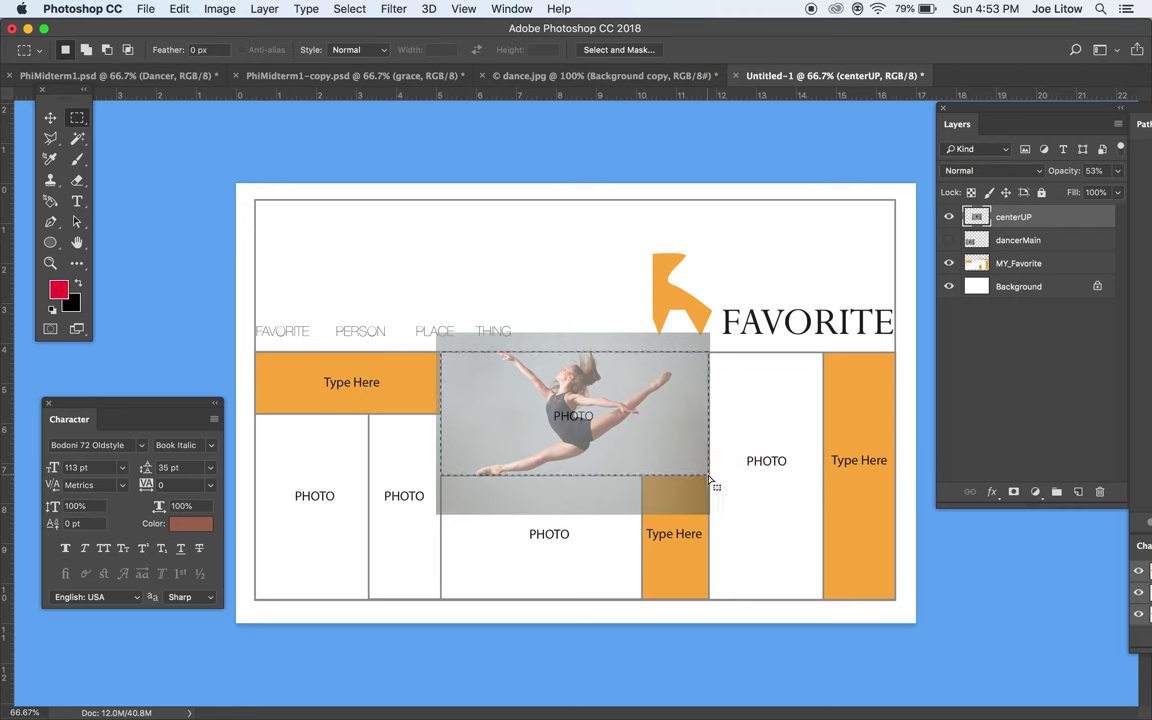